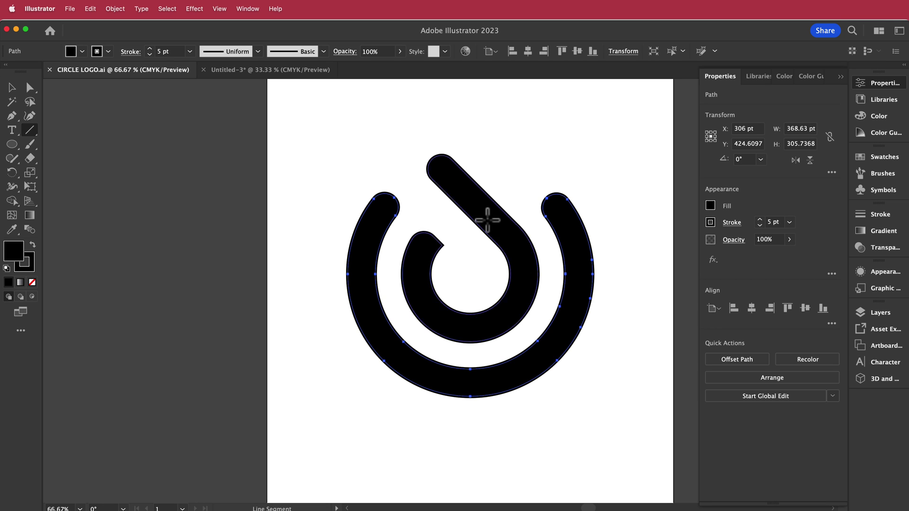
# - Select the inner hook shape in the CIRCLE LOGO.ai document and switch to the blank Untitled-3 document
pyautogui.press('v')
pyautogui.click(494, 229)
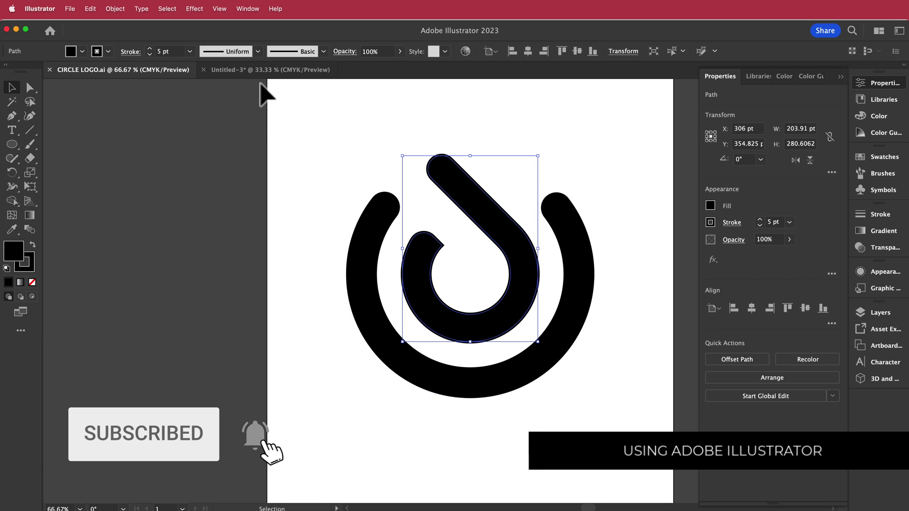
pyautogui.click(265, 70)
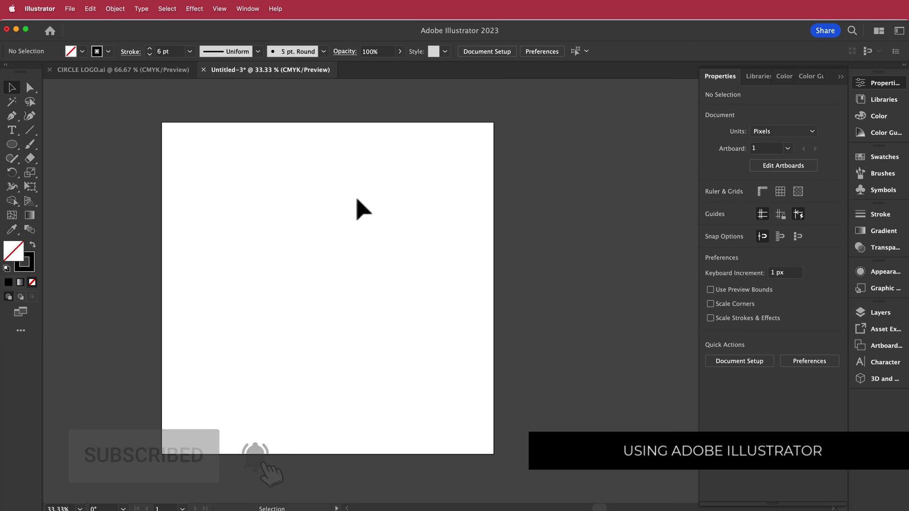
# - Draw a circle about 600 px in diameter with no fill and a 6 pt black stroke, centered on the artboard
pyautogui.moveTo(15, 148); pyautogui.dragTo(67, 173)
pyautogui.click(83, 52)
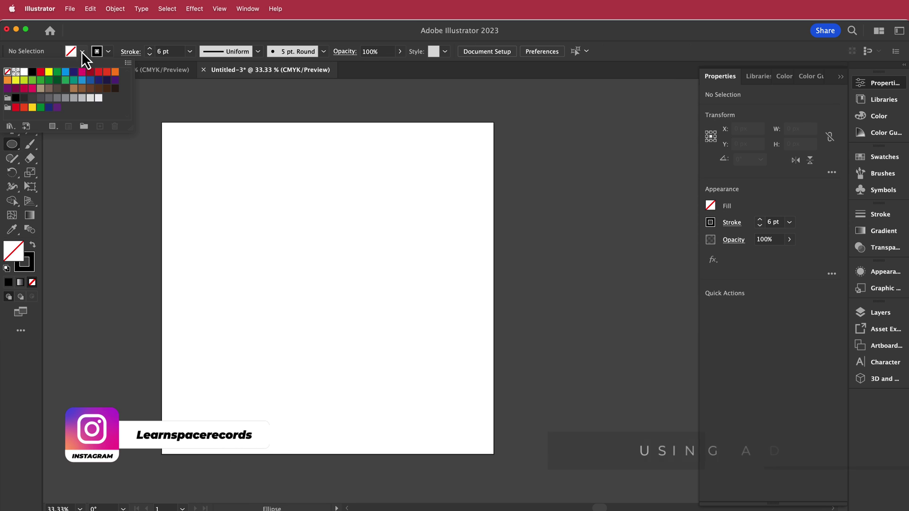
pyautogui.click(107, 52)
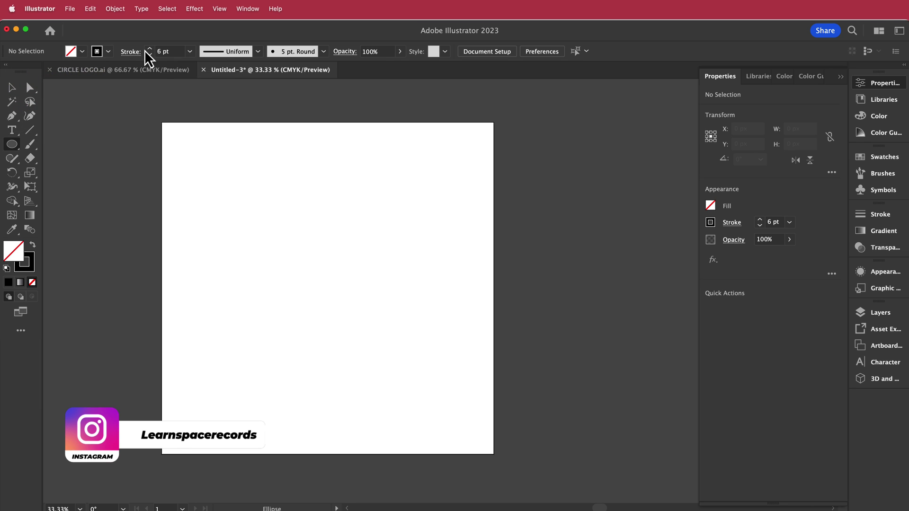
pyautogui.moveTo(233, 183); pyautogui.dragTo(433, 382)
pyautogui.click(751, 308)
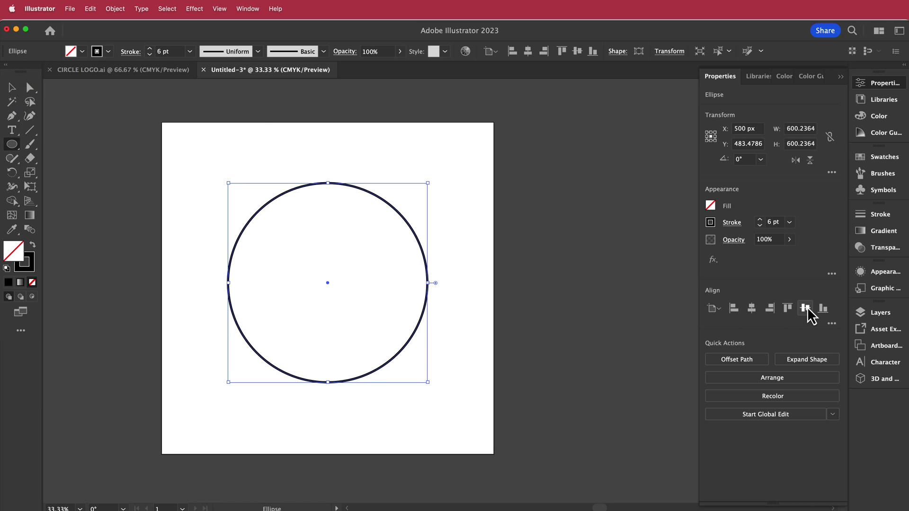
pyautogui.click(805, 308)
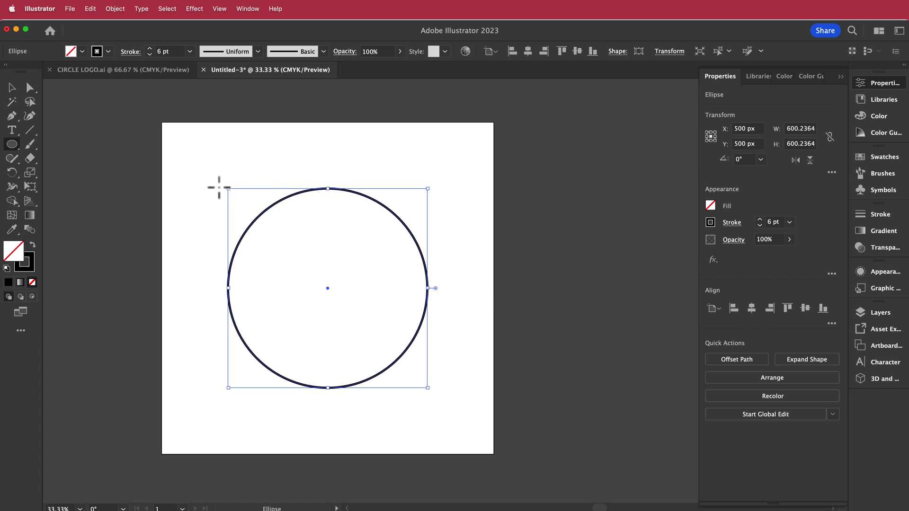
# - Scale a concentric copy of the circle down to about a quarter of its diameter, keeping the original
pyautogui.press('s')
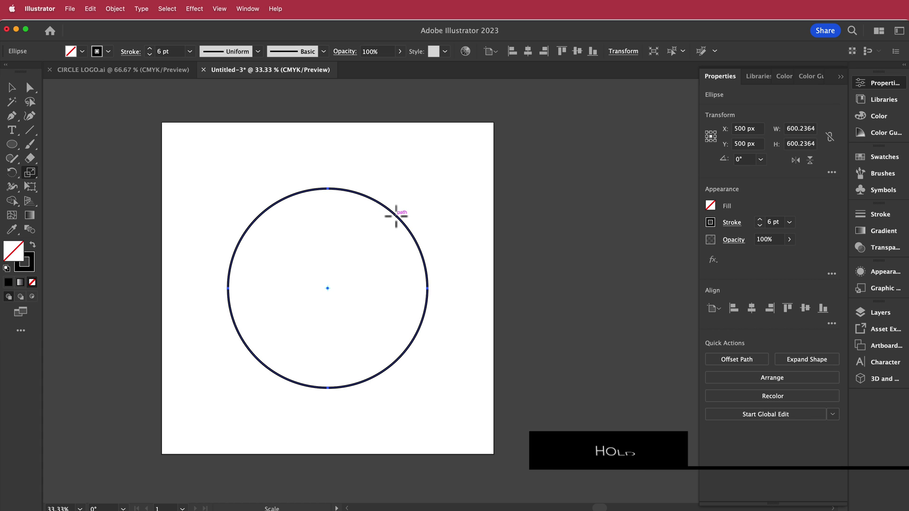
pyautogui.moveTo(396, 216); pyautogui.dragTo(343, 264)
# - Blend the two circles with the spacing set to Specified Steps and 2 steps
pyautogui.press('super+a')
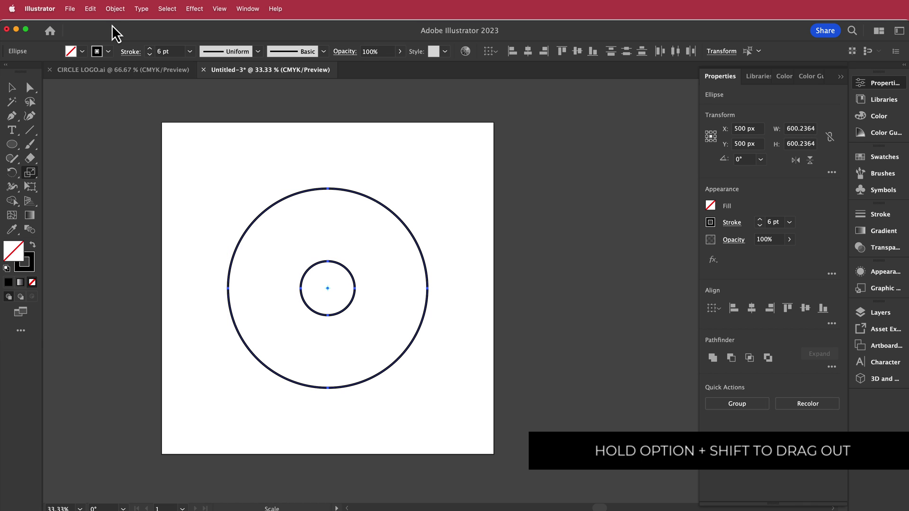
pyautogui.click(115, 9)
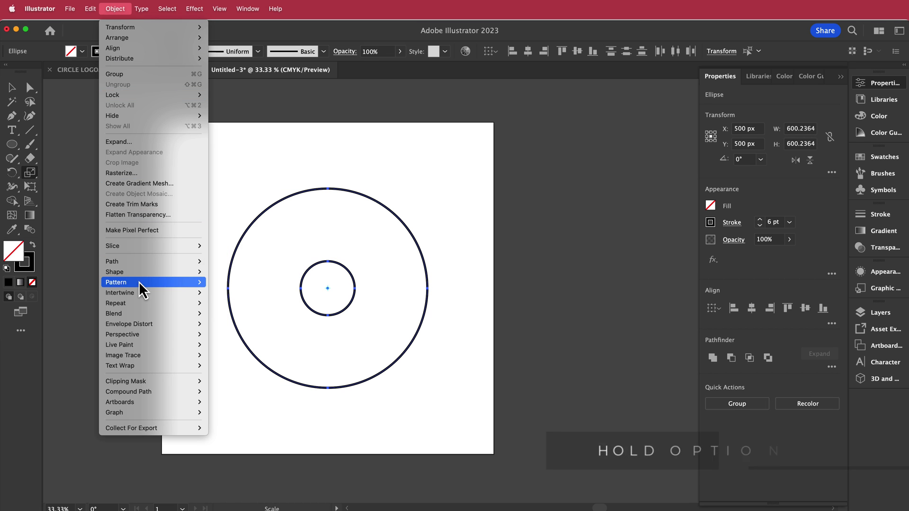
pyautogui.moveTo(140, 319)
pyautogui.click(219, 314)
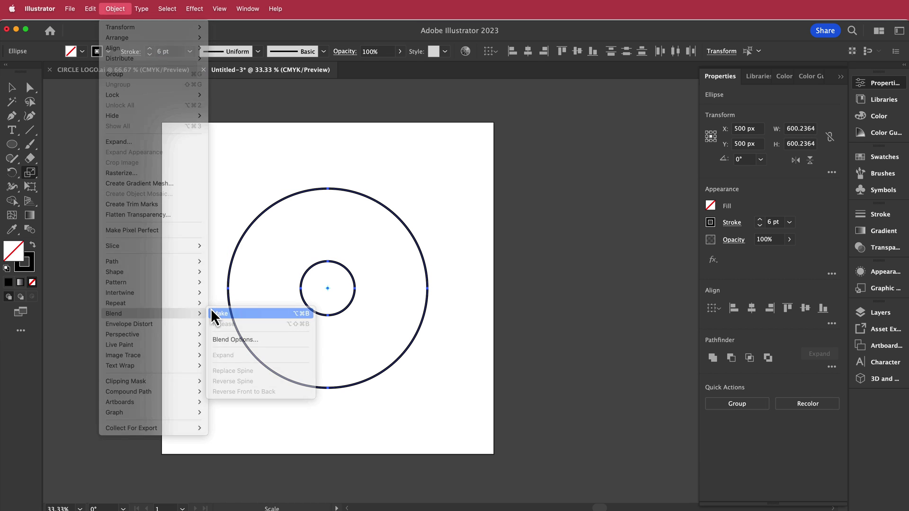
pyautogui.click(765, 391)
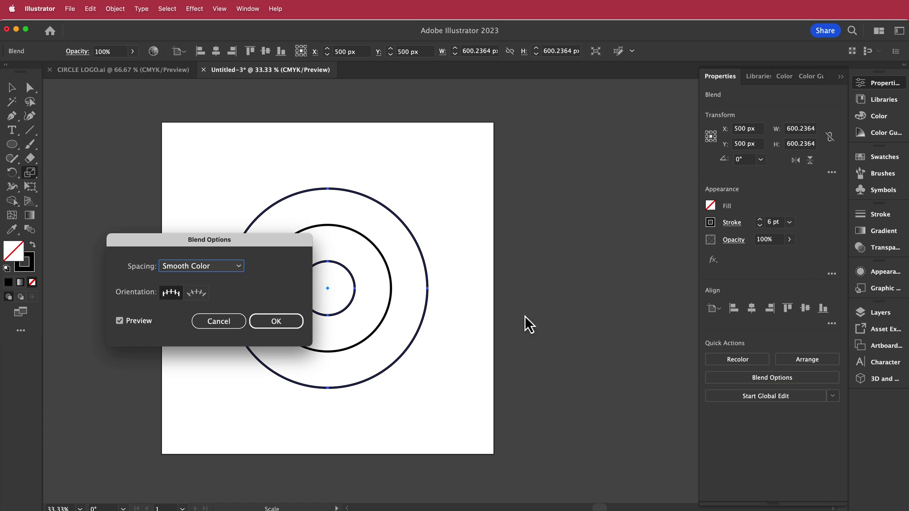
pyautogui.click(240, 268)
pyautogui.click(204, 293)
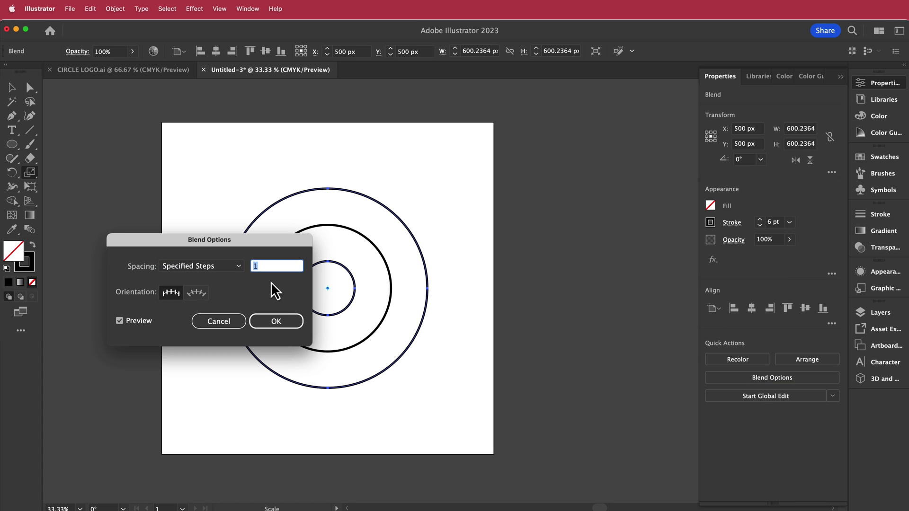
pyautogui.write('2')
pyautogui.click(276, 322)
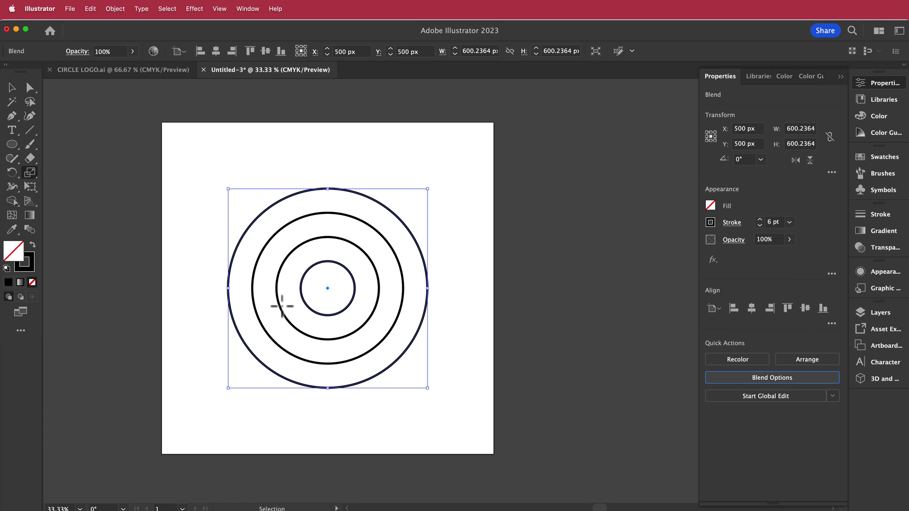
# - Expand the circle blend into separate paths with Object, Fill and Stroke enabled
pyautogui.click(118, 10)
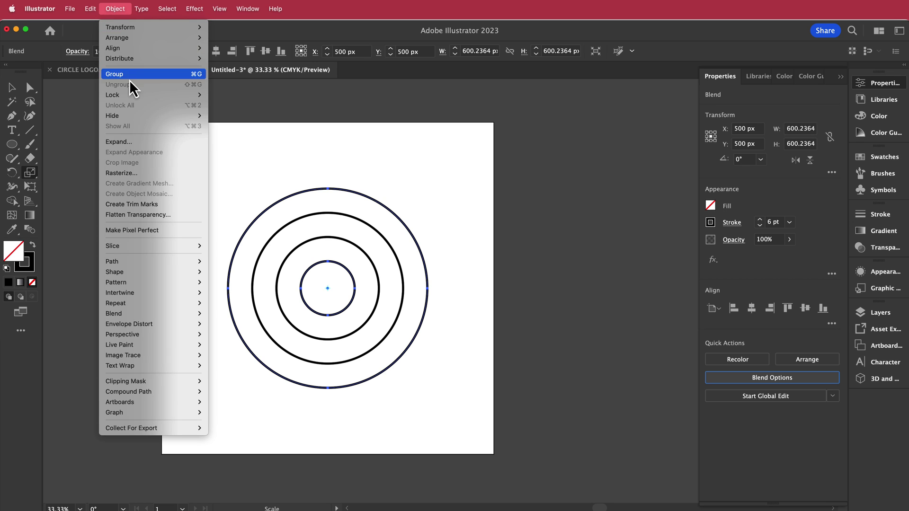
pyautogui.click(136, 146)
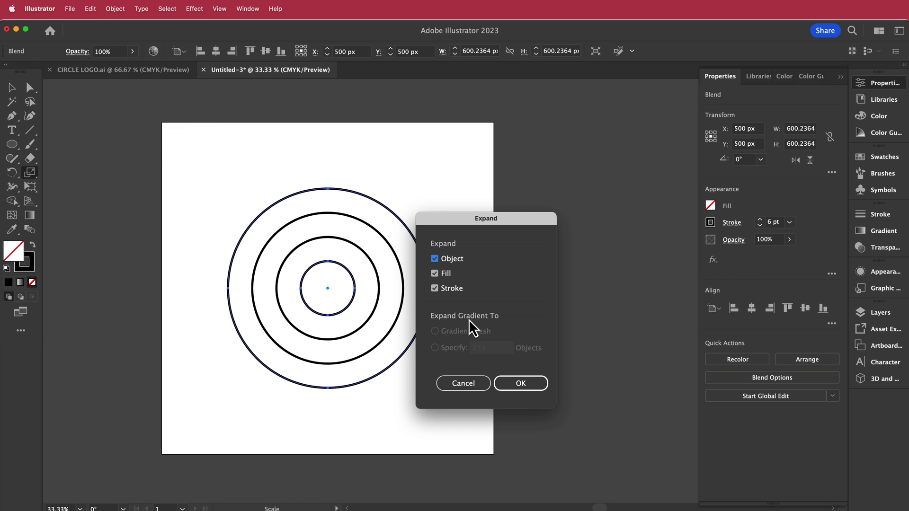
pyautogui.click(521, 384)
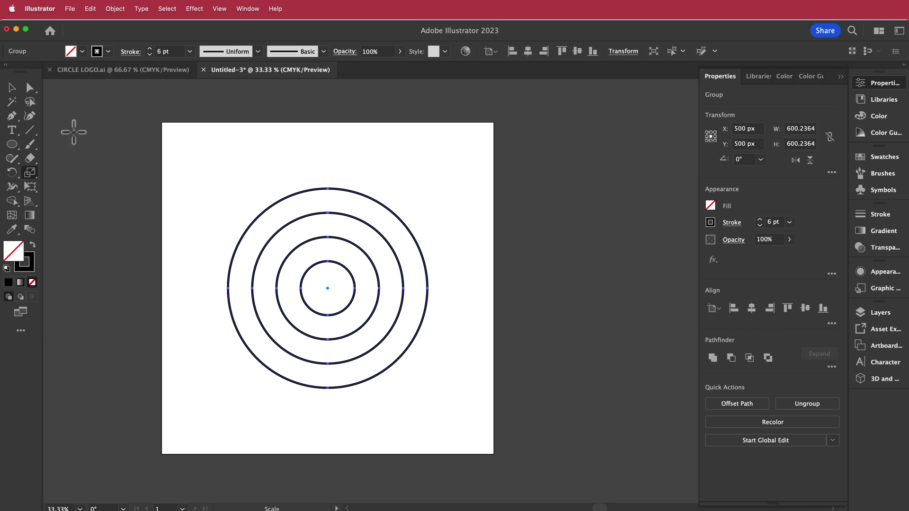
# - Draw a 45-degree diagonal line about 603 px wide and high, descending to the right through the circles' center
pyautogui.click(29, 129)
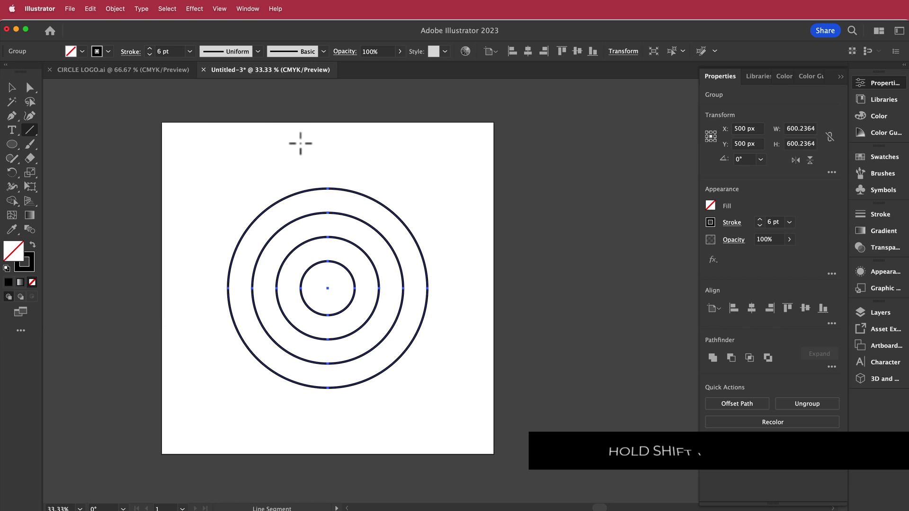
pyautogui.moveTo(327, 148)
pyautogui.mouseDown()
pyautogui.moveTo(327, 429)
pyautogui.moveTo(334, 382)
pyautogui.moveTo(440, 401)
pyautogui.mouseUp()
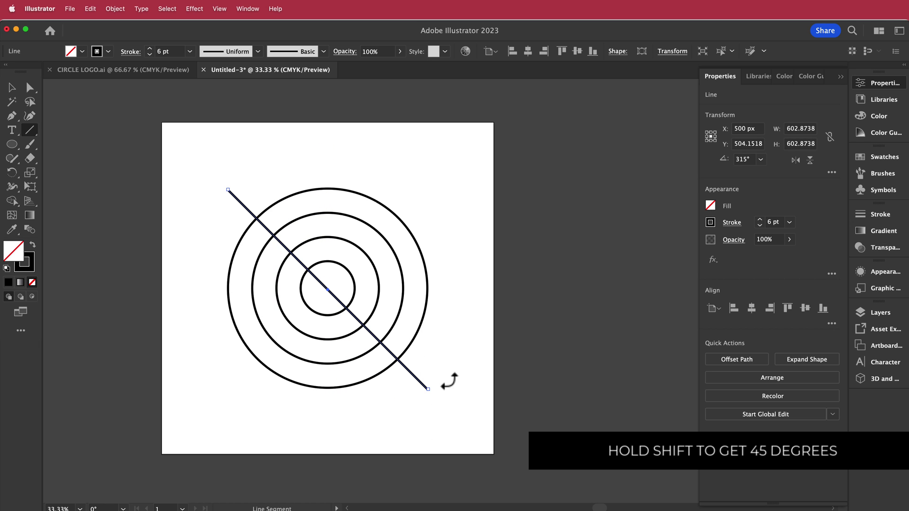
# - Duplicate the diagonal line twice toward the upper right, making the copies tangent to the innermost and second circles
pyautogui.scroll(5, 324, 294)
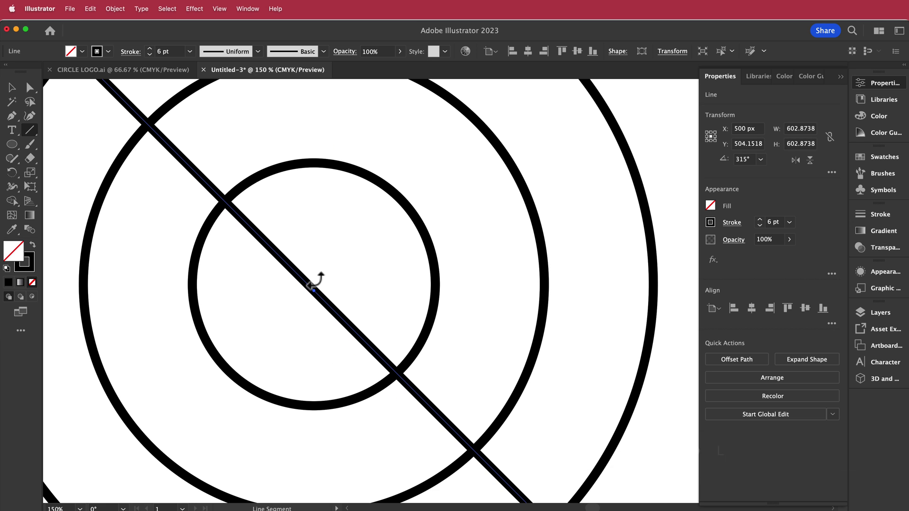
pyautogui.moveTo(325, 303); pyautogui.dragTo(489, 136)
pyautogui.press('super+minus')
pyautogui.press('super+minus')
pyautogui.press('super+minus')
pyautogui.press('super+minus')
pyautogui.scroll(2, 379, 196)
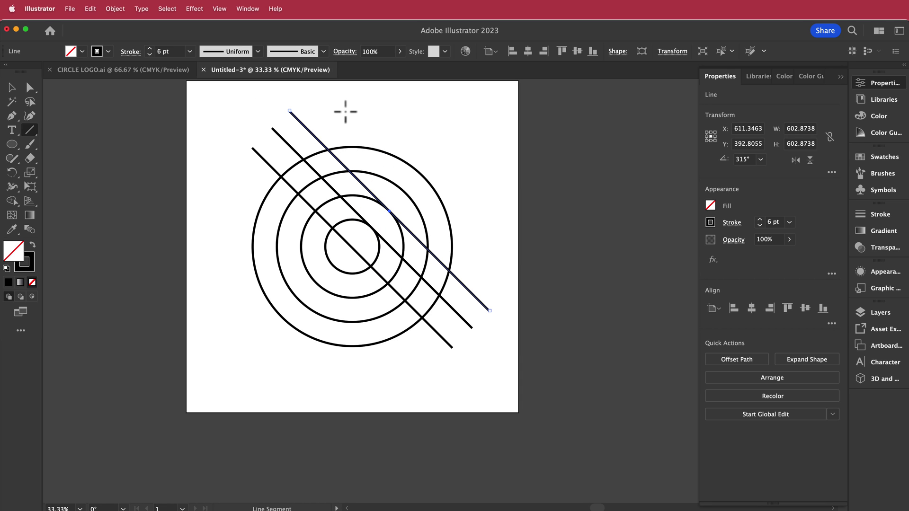
# - Add an opposite 45-degree diagonal line about 912 px long and center it on the artboard
pyautogui.moveTo(350, 110)
pyautogui.mouseDown()
pyautogui.moveTo(355, 418)
pyautogui.moveTo(349, 413)
pyautogui.mouseUp()
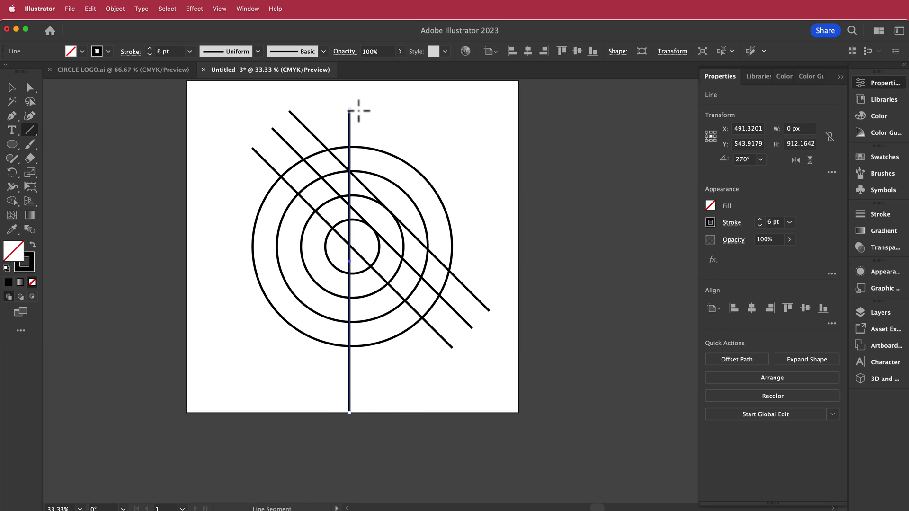
pyautogui.moveTo(351, 109); pyautogui.dragTo(442, 124)
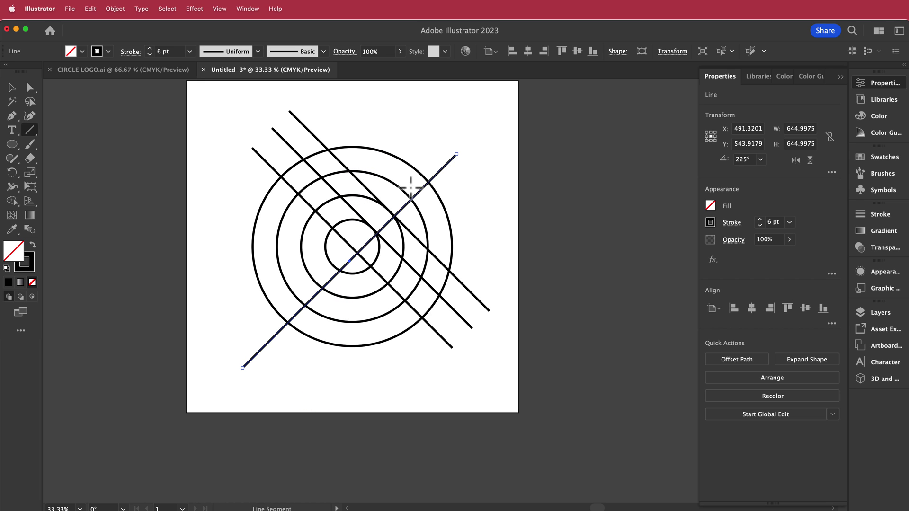
pyautogui.click(751, 309)
pyautogui.click(805, 308)
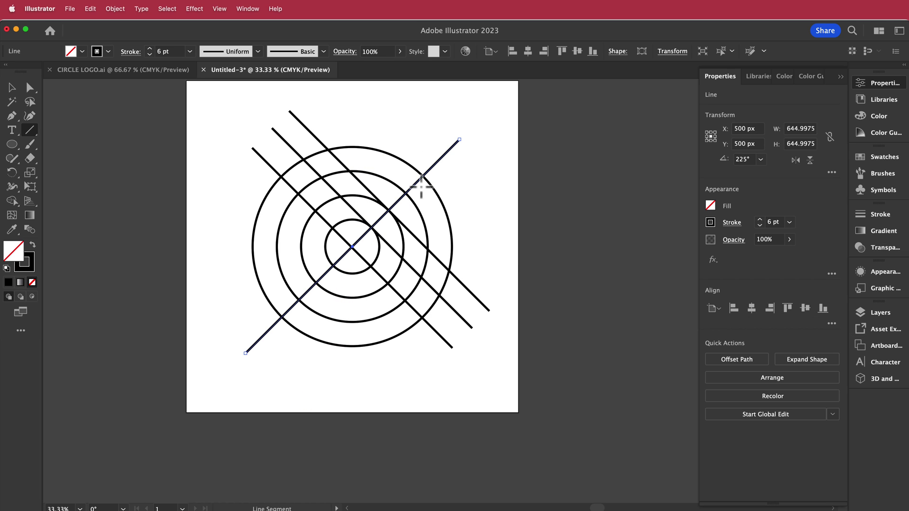
# - Merge the open outer ring and the inner hook regions into two solid black shapes with the Shape Builder tool
pyautogui.press('super+a')
pyautogui.press('super+equal')
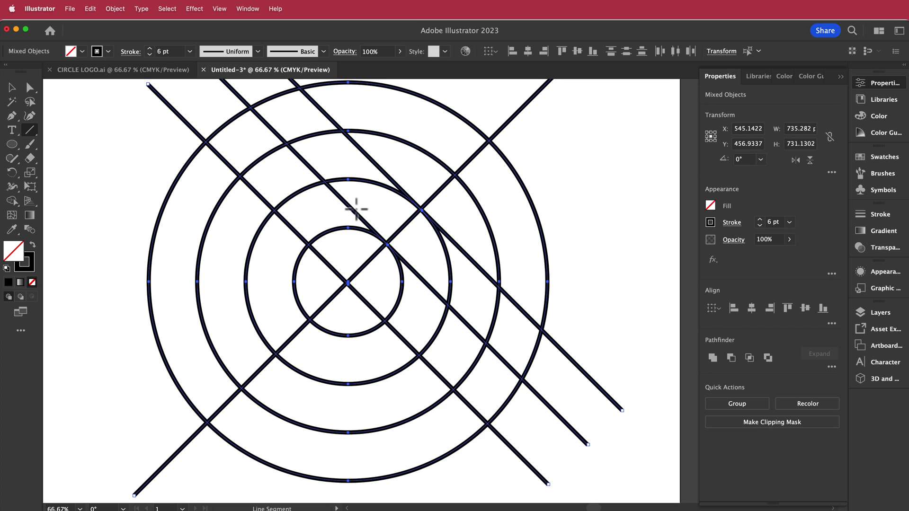
pyautogui.press('super+minus')
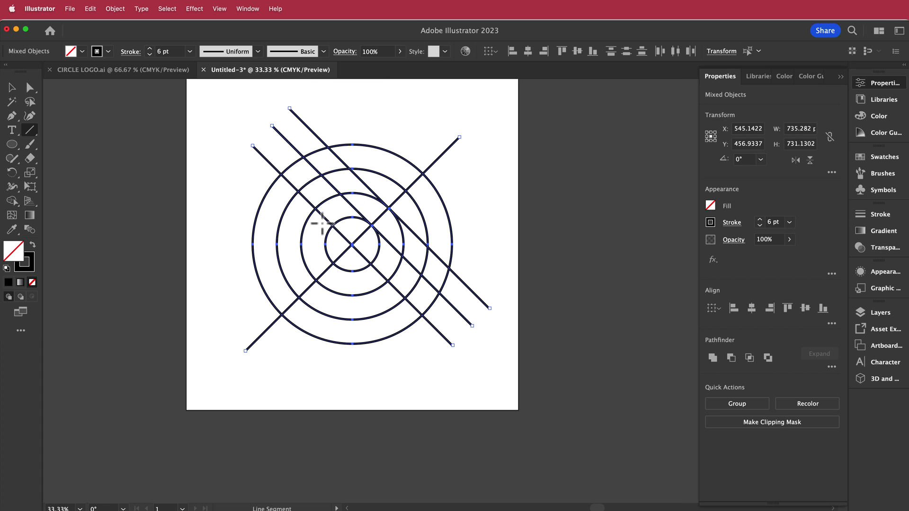
pyautogui.click(12, 202)
pyautogui.click(32, 245)
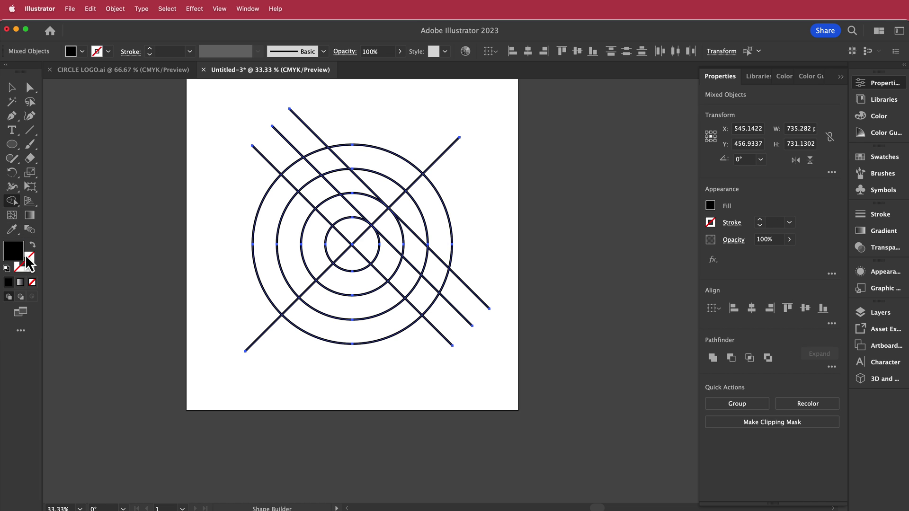
pyautogui.moveTo(433, 227)
pyautogui.mouseDown()
pyautogui.moveTo(418, 298)
pyautogui.moveTo(331, 328)
pyautogui.moveTo(290, 308)
pyautogui.moveTo(267, 209)
pyautogui.mouseUp()
pyautogui.moveTo(303, 246); pyautogui.dragTo(325, 260)
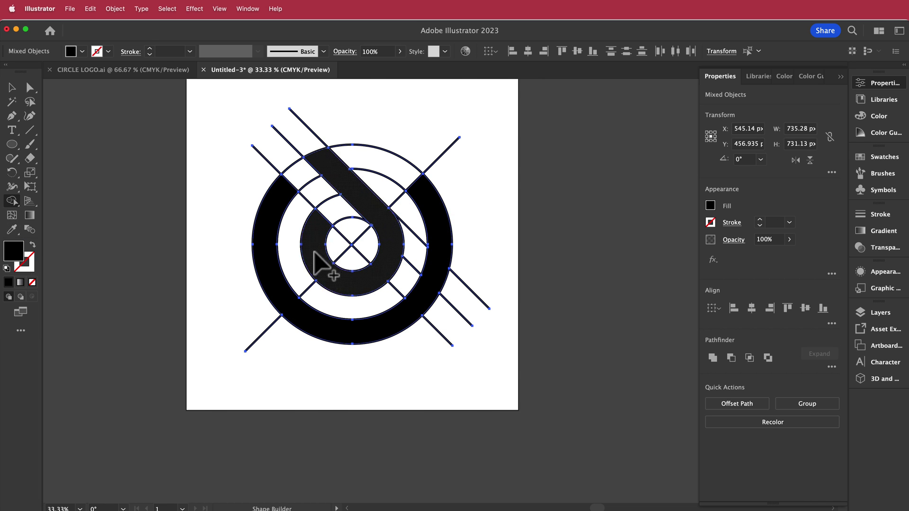
# - Cut out the two black logo shapes, delete all remaining construction lines and paste the shapes back
pyautogui.press('super+equal')
pyautogui.press('super+equal')
pyautogui.moveTo(582, 213)
pyautogui.mouseDown()
pyautogui.moveTo(613, 208)
pyautogui.moveTo(553, 298)
pyautogui.moveTo(554, 270)
pyautogui.moveTo(566, 274)
pyautogui.mouseUp()
pyautogui.click(16, 91)
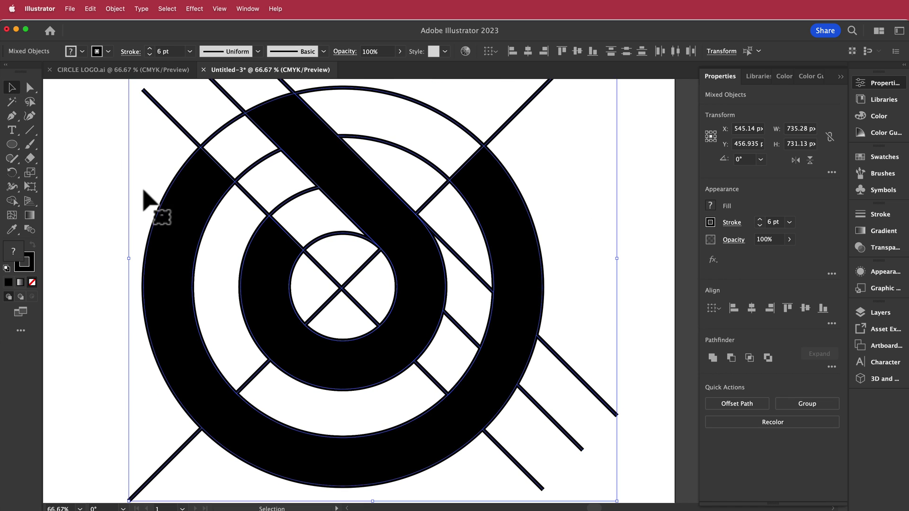
pyautogui.doubleClick(183, 237)
pyautogui.press('Escape')
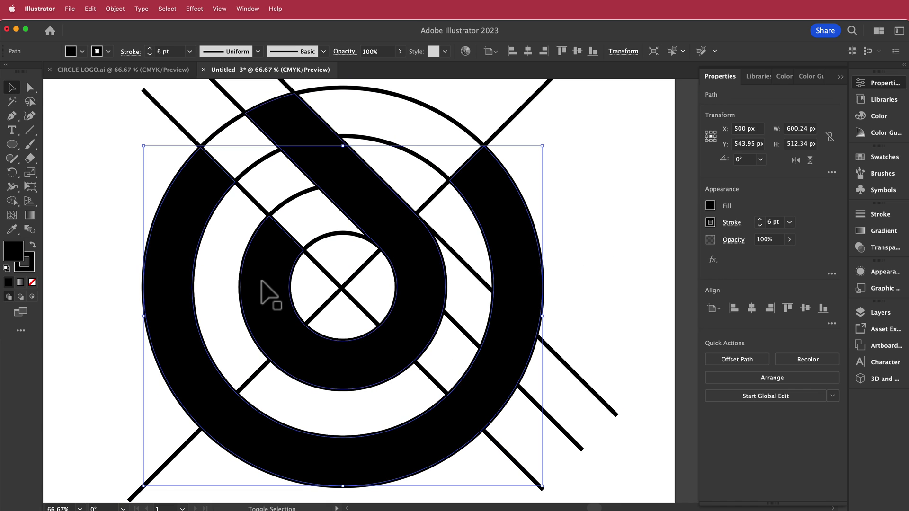
pyautogui.keyDown('shift'); pyautogui.click(262, 277); pyautogui.keyUp('shift')
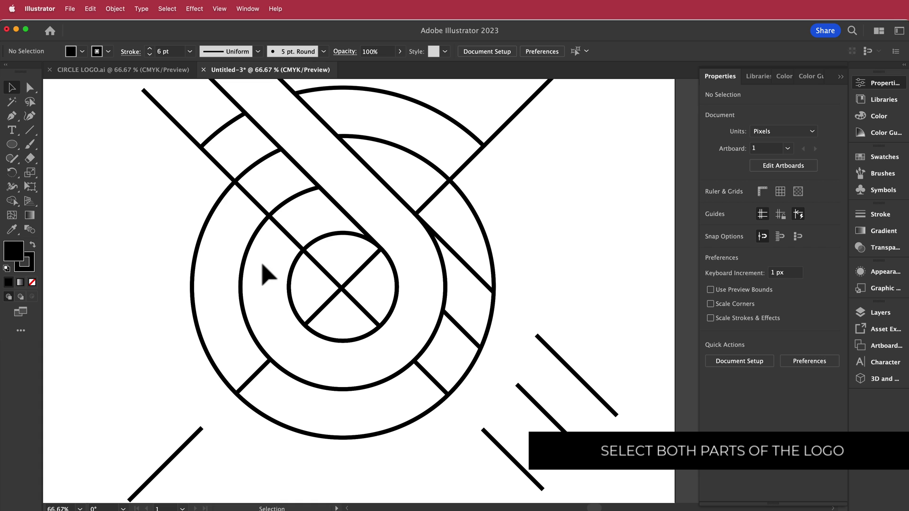
pyautogui.press('super+a')
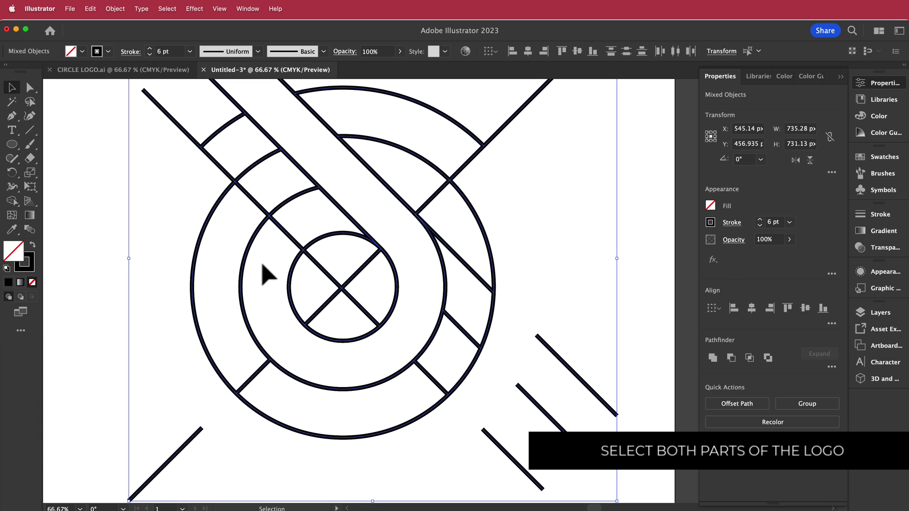
pyautogui.press('Delete')
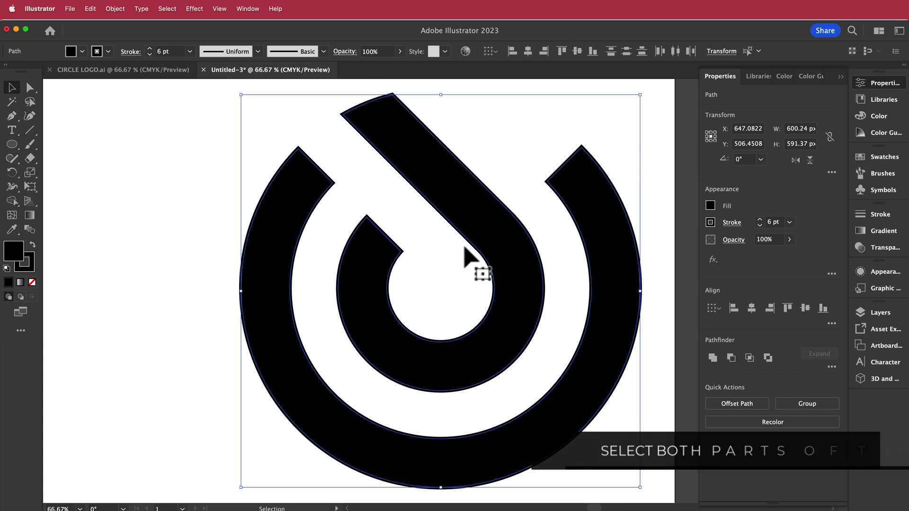
# - Move the two logo shapes together to about the middle of the artboard
pyautogui.moveTo(463, 247); pyautogui.dragTo(430, 247)
pyautogui.scroll(-2, 393, 228)
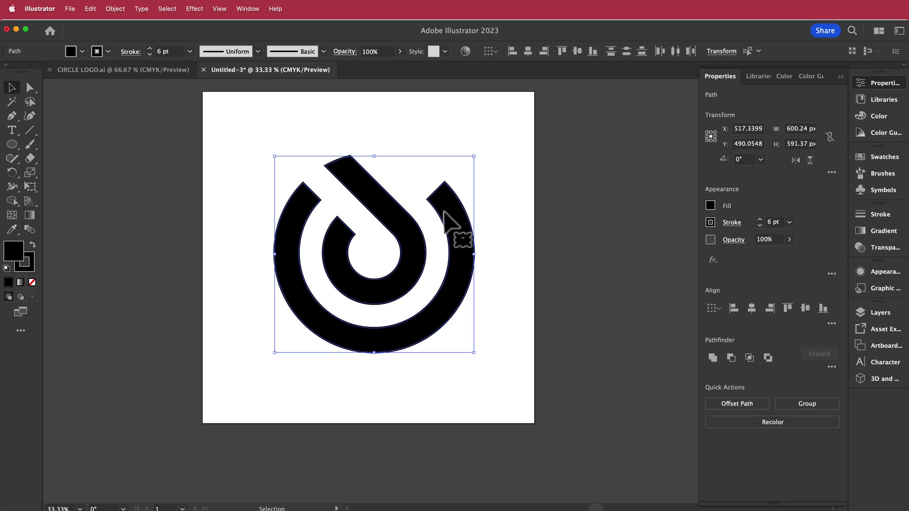
# - Switch to After Effects and create a 15-second composition with the 1920 x 1080 30FPS preset and the Cinema 4D renderer
pyautogui.click(71, 9)
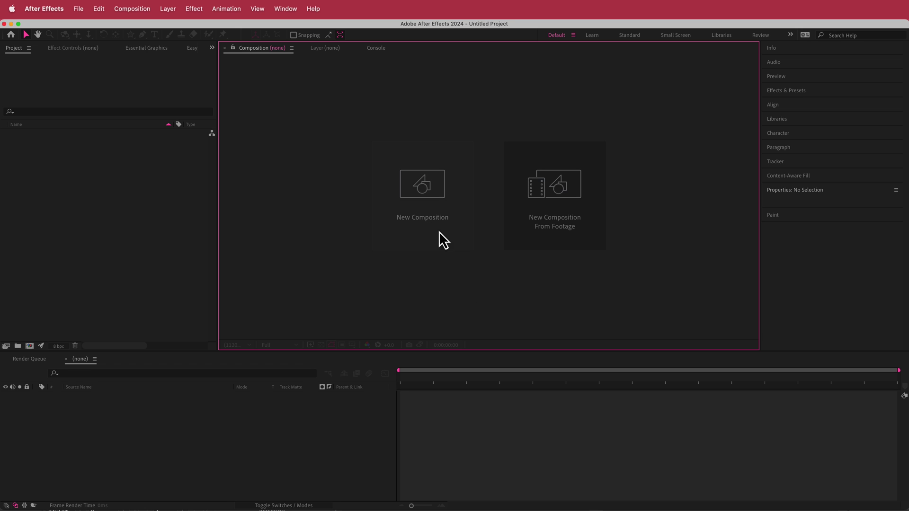
pyautogui.click(465, 189)
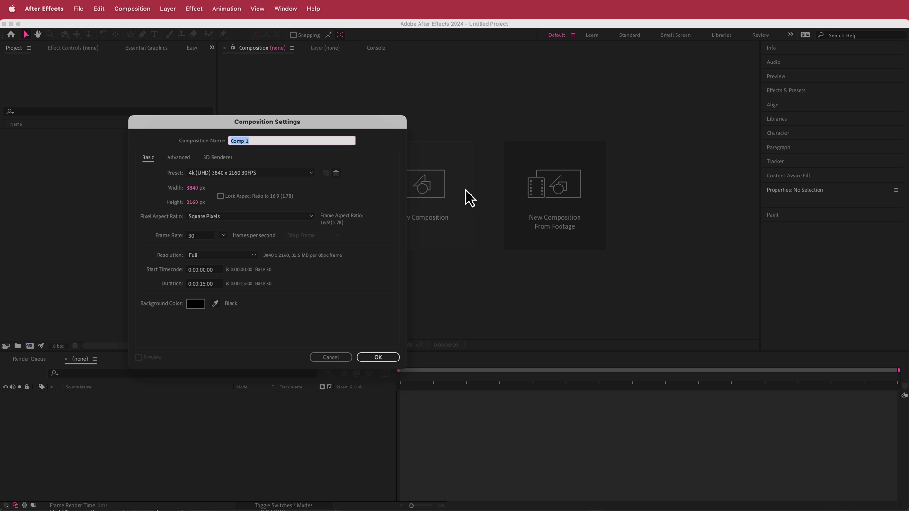
pyautogui.click(314, 174)
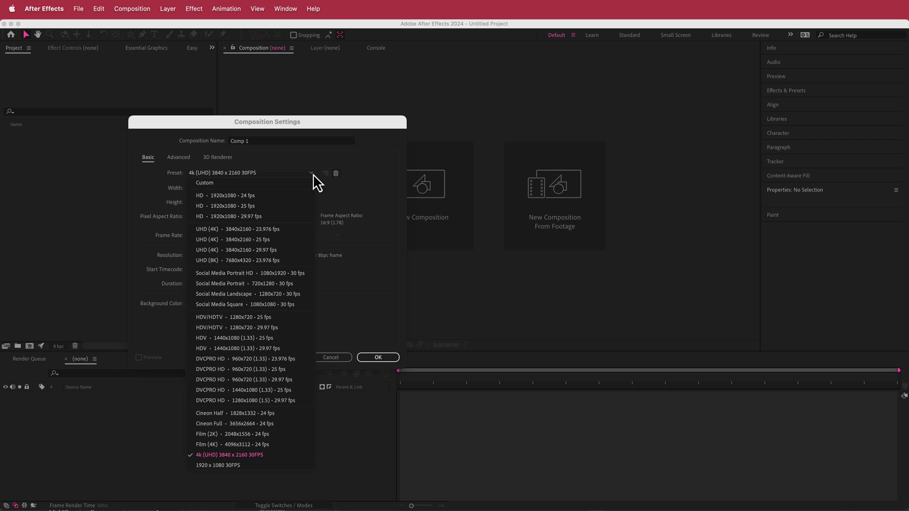
pyautogui.click(257, 461)
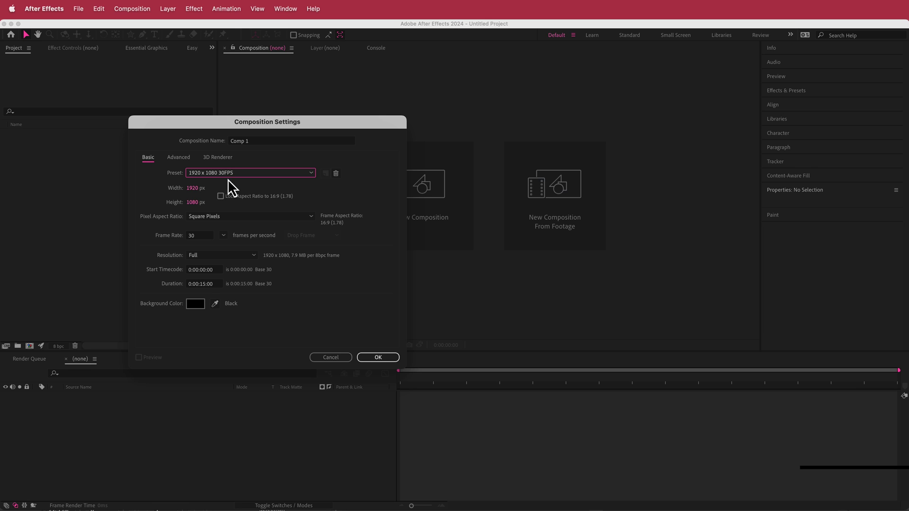
pyautogui.click(218, 157)
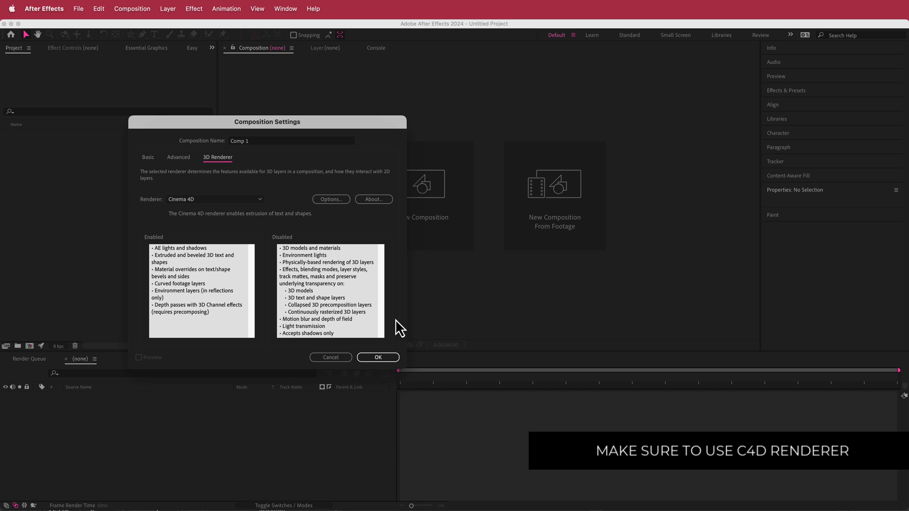
pyautogui.click(378, 358)
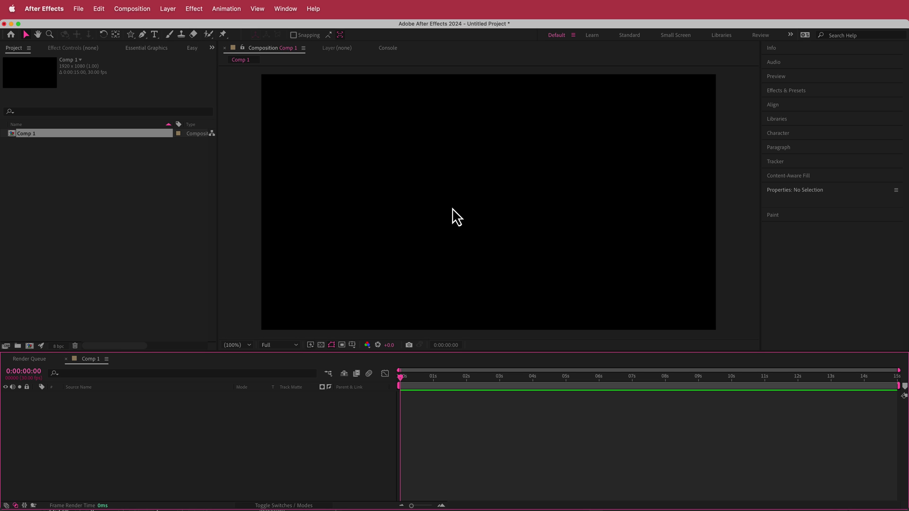
# - Import CIRCLE LOGO.ai into the project as footage with merged layers
pyautogui.rightClick(55, 169)
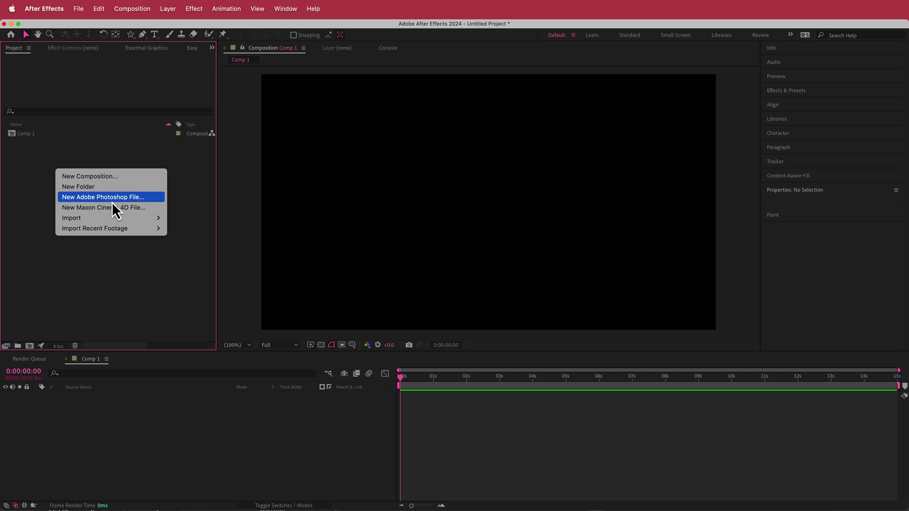
pyautogui.moveTo(109, 220)
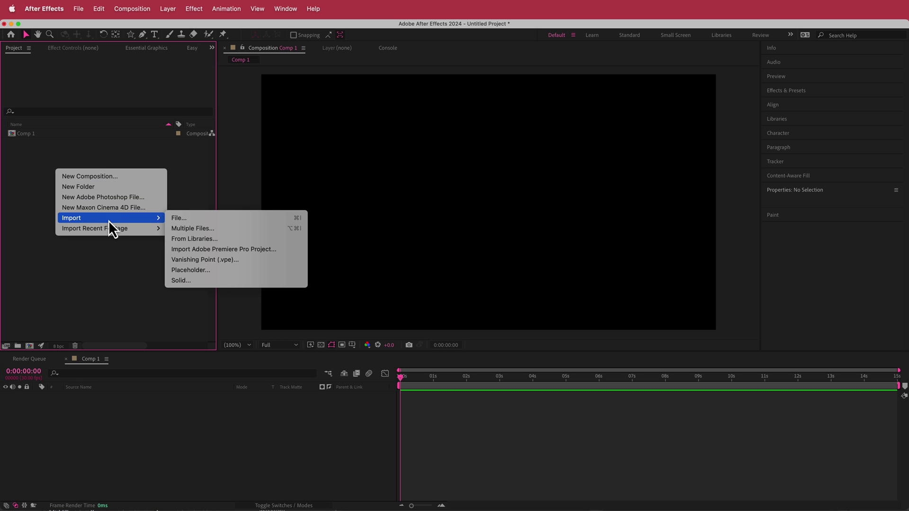
pyautogui.click(173, 218)
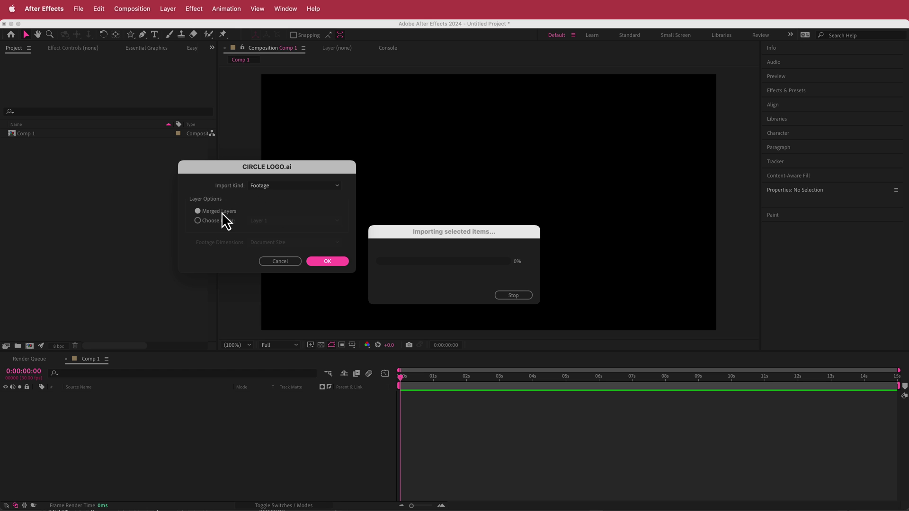
pyautogui.click(284, 185)
pyautogui.click(264, 194)
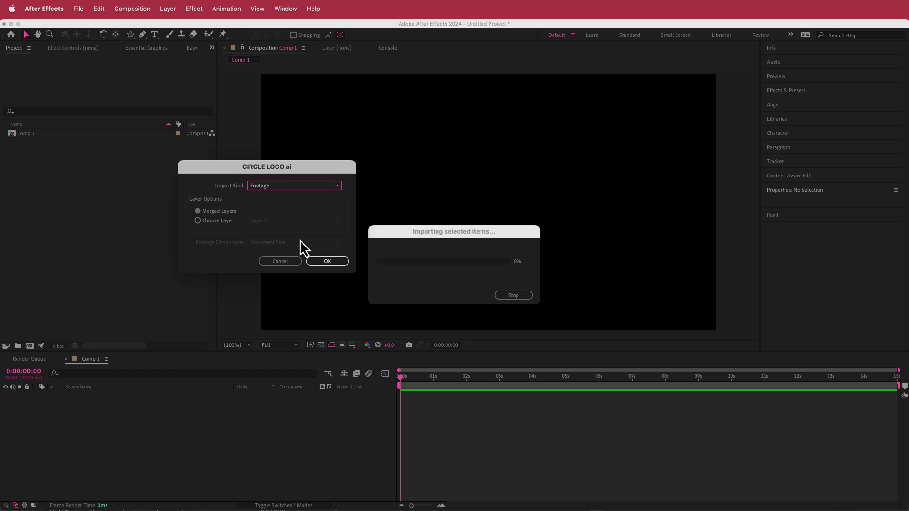
pyautogui.click(331, 262)
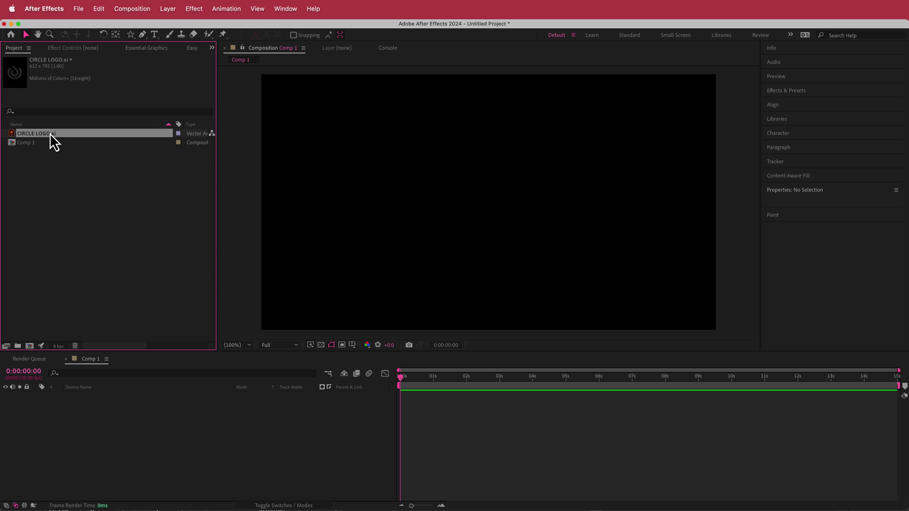
# - Add CIRCLE LOGO.ai to the Comp 1 timeline and scale the layer up to 154%
pyautogui.moveTo(50, 133); pyautogui.dragTo(124, 394)
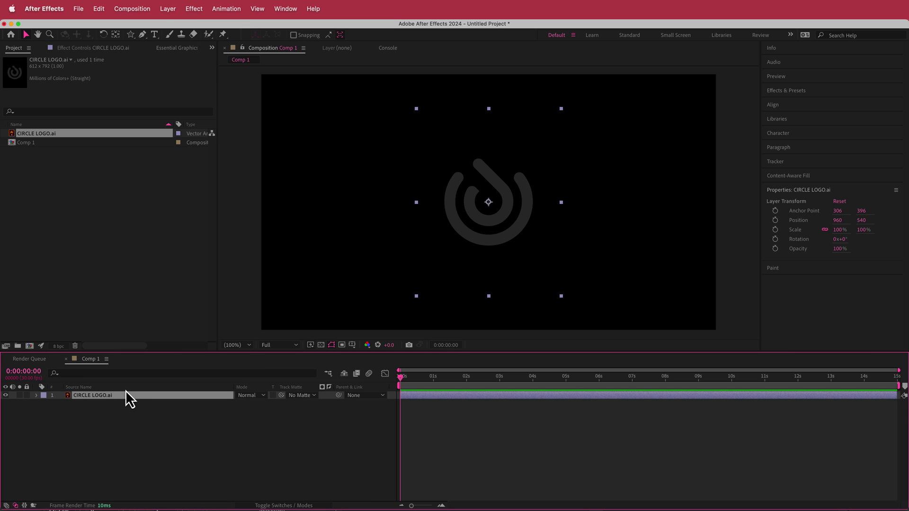
pyautogui.press('s')
pyautogui.moveTo(250, 406); pyautogui.dragTo(273, 405)
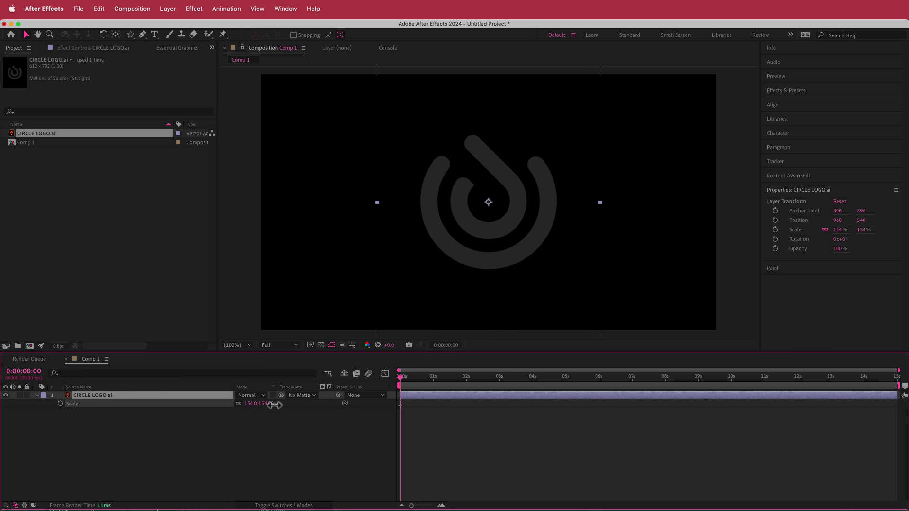
pyautogui.click(149, 441)
# - Create shapes from the CIRCLE LOGO.ai vector layer and delete the original layer from the timeline
pyautogui.click(124, 396)
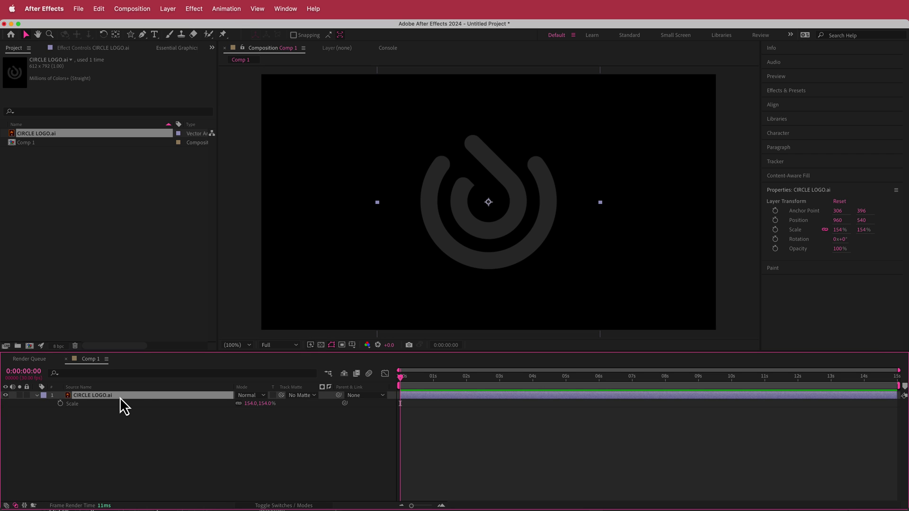
pyautogui.click(303, 506)
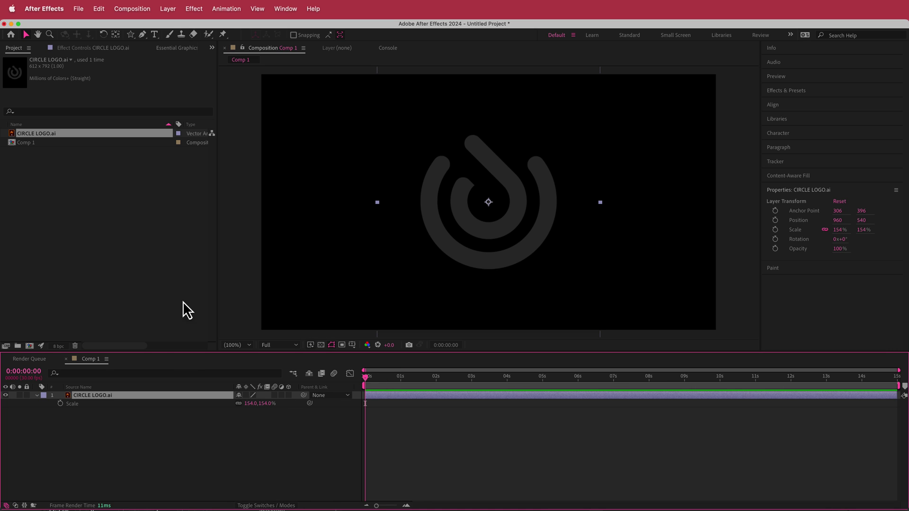
pyautogui.click(168, 9)
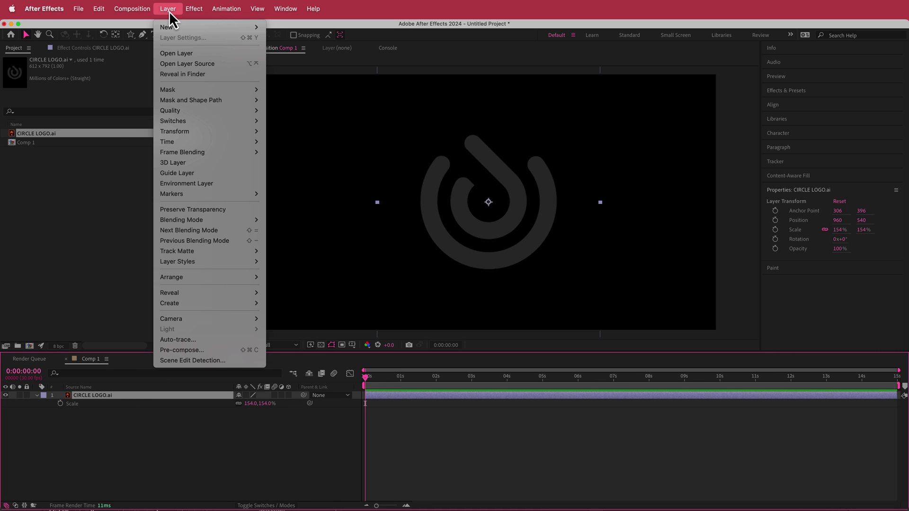
pyautogui.moveTo(197, 306)
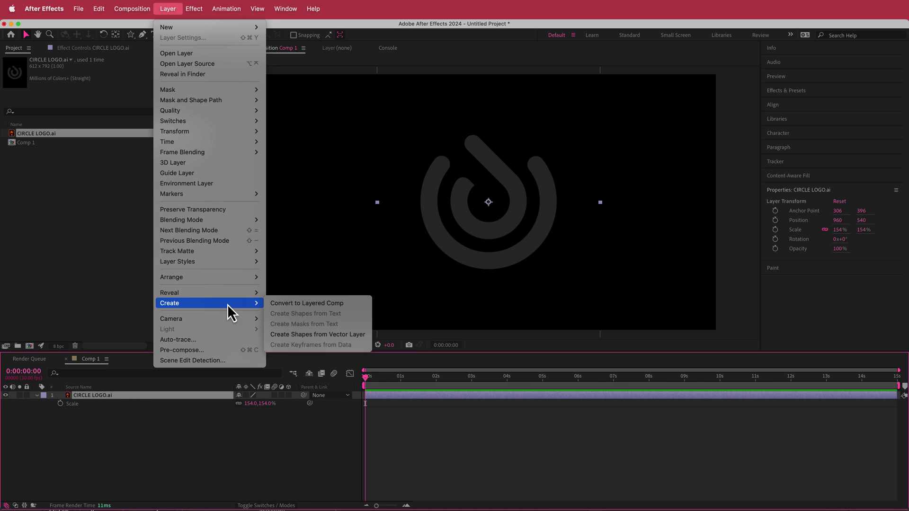
pyautogui.click(305, 334)
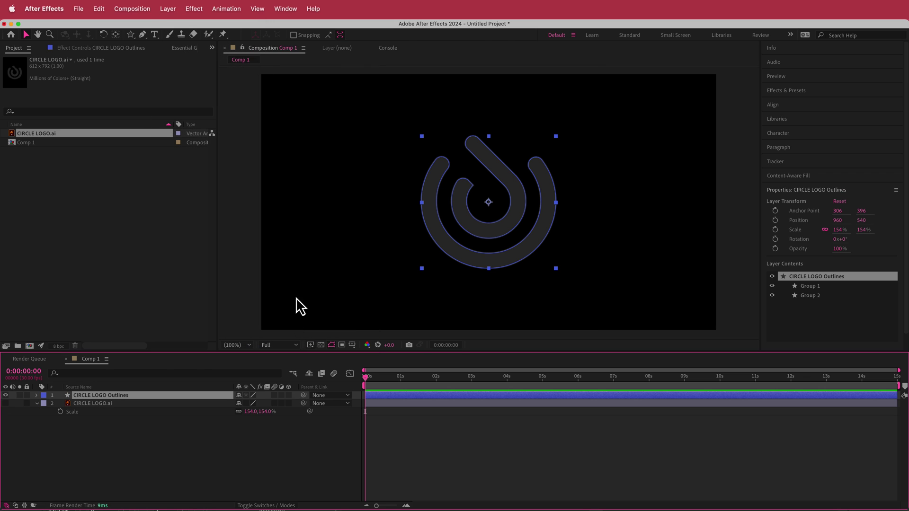
pyautogui.click(106, 404)
pyautogui.press('Delete')
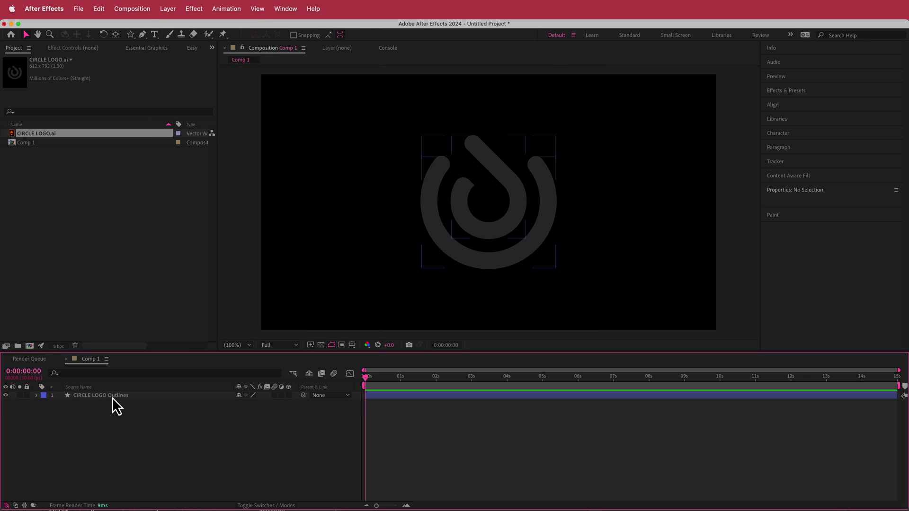
# - Make the CIRCLE LOGO Outlines layer 3D and set its extrusion depth to 25
pyautogui.click(113, 396)
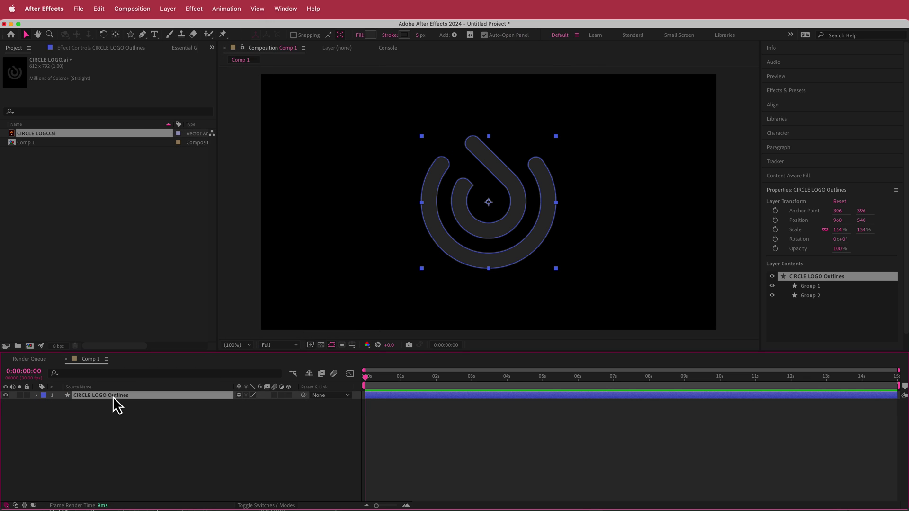
pyautogui.click(289, 396)
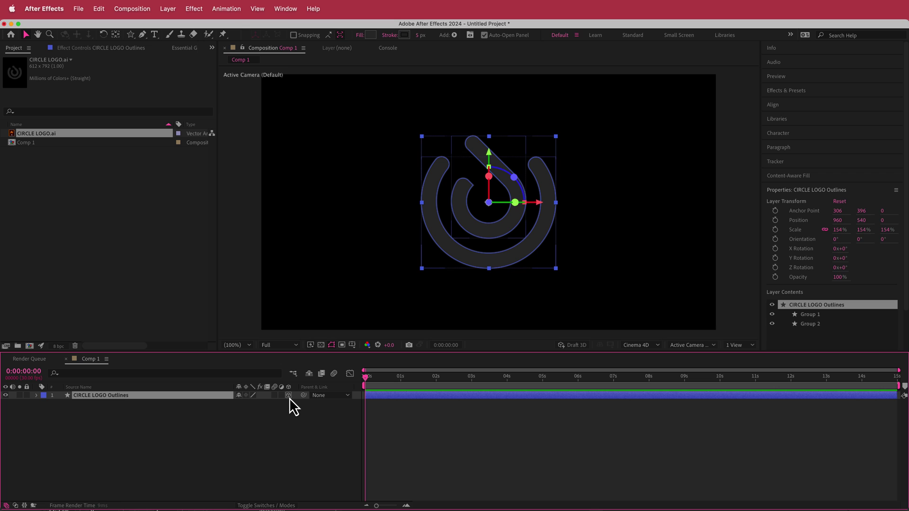
pyautogui.click(36, 395)
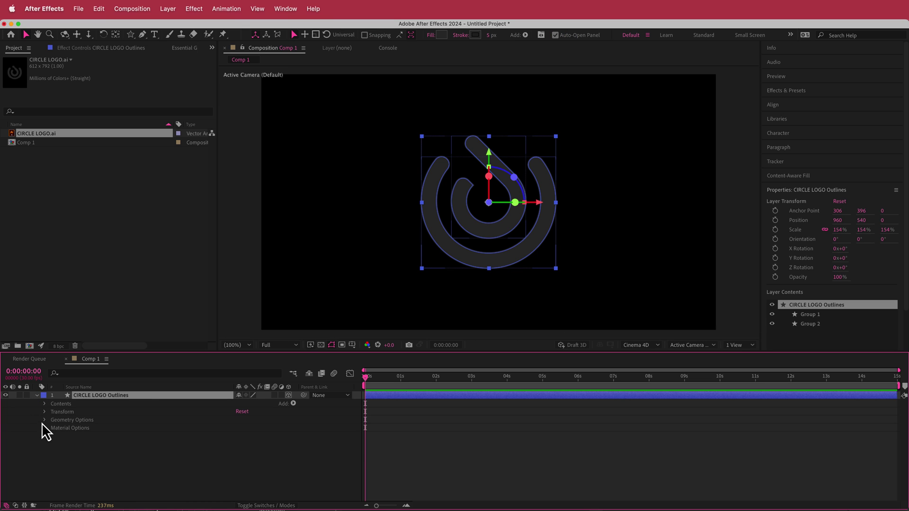
pyautogui.click(44, 420)
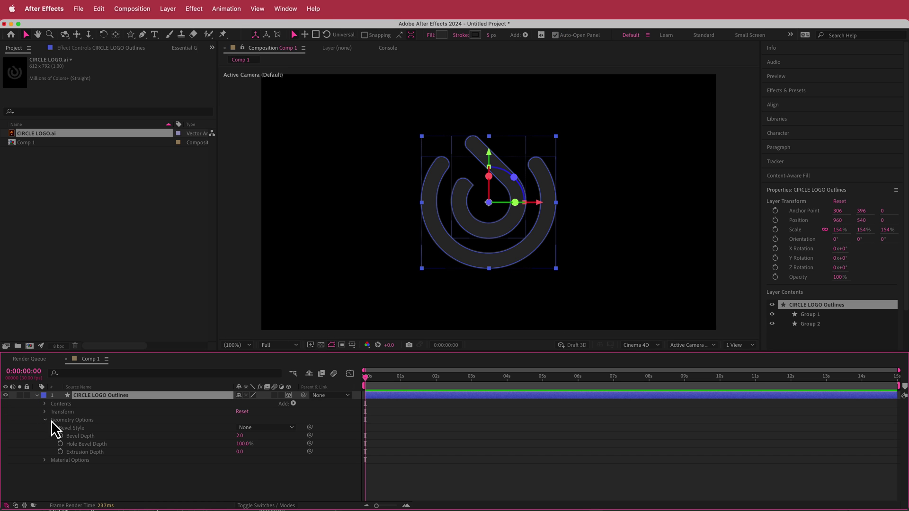
pyautogui.click(240, 452)
pyautogui.write('25')
pyautogui.press('Return')
# - Rotate the extruded logo about 43° around its Y axis to check its depth, and undo the rotation
pyautogui.moveTo(514, 202); pyautogui.dragTo(498, 203)
pyautogui.press('super+z')
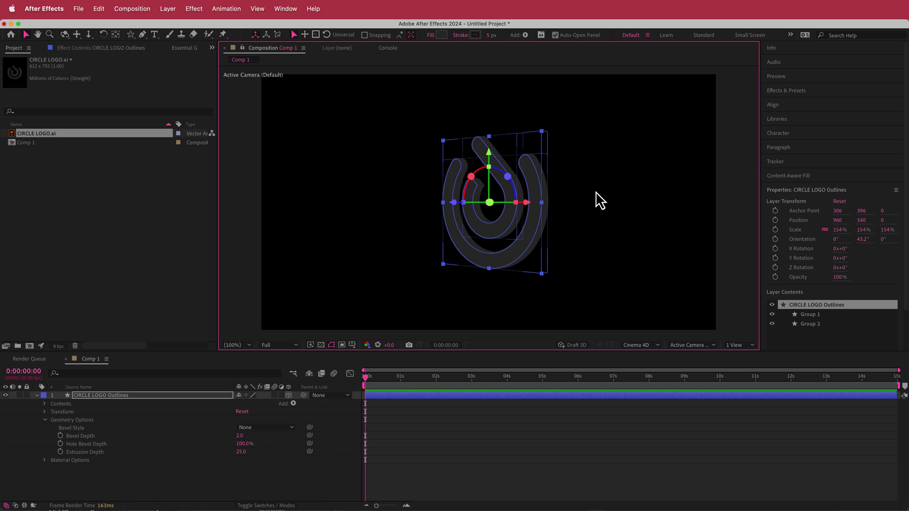
pyautogui.click(599, 199)
pyautogui.press('super+z')
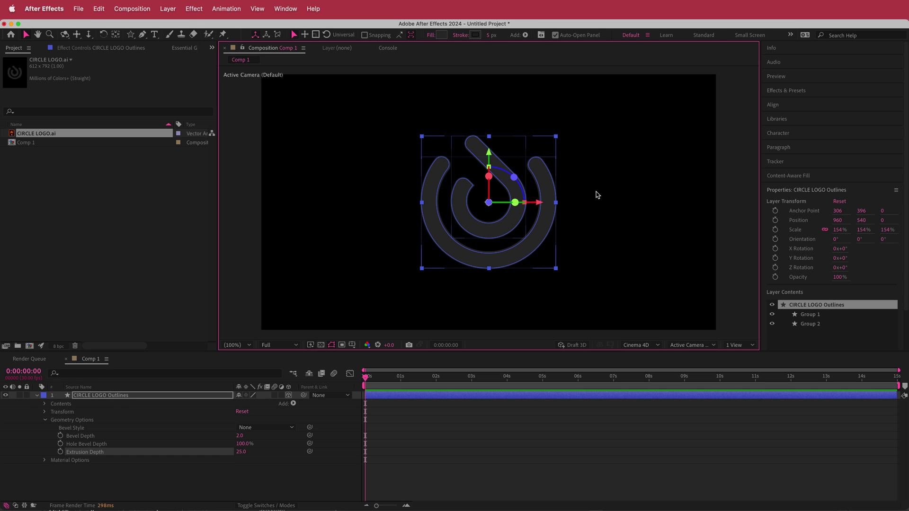
# - Add a white point light with 352% intensity and place it left of the logo at about X 482, Y 529
pyautogui.click(37, 395)
pyautogui.rightClick(206, 407)
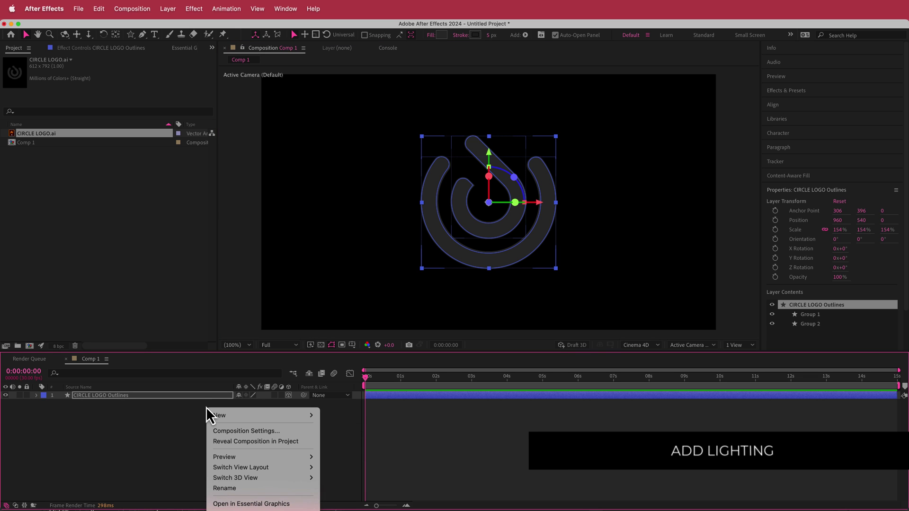
pyautogui.moveTo(242, 416)
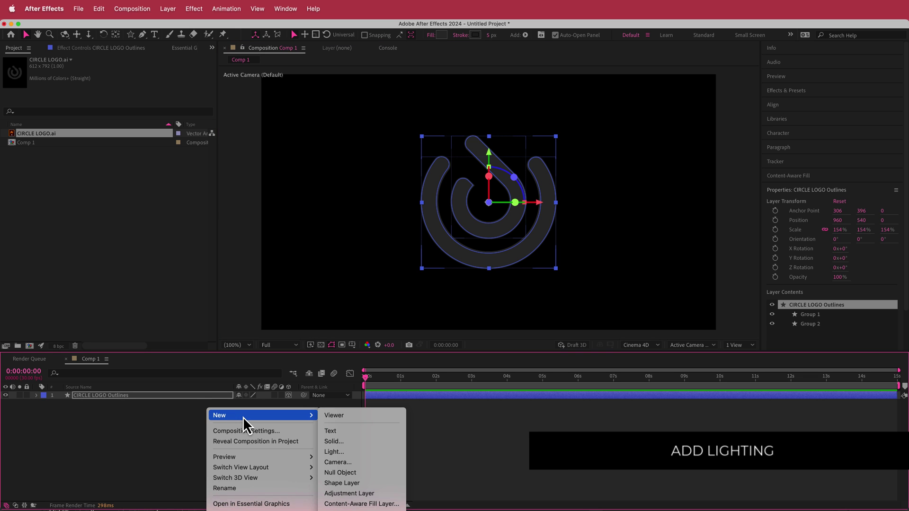
pyautogui.click(356, 452)
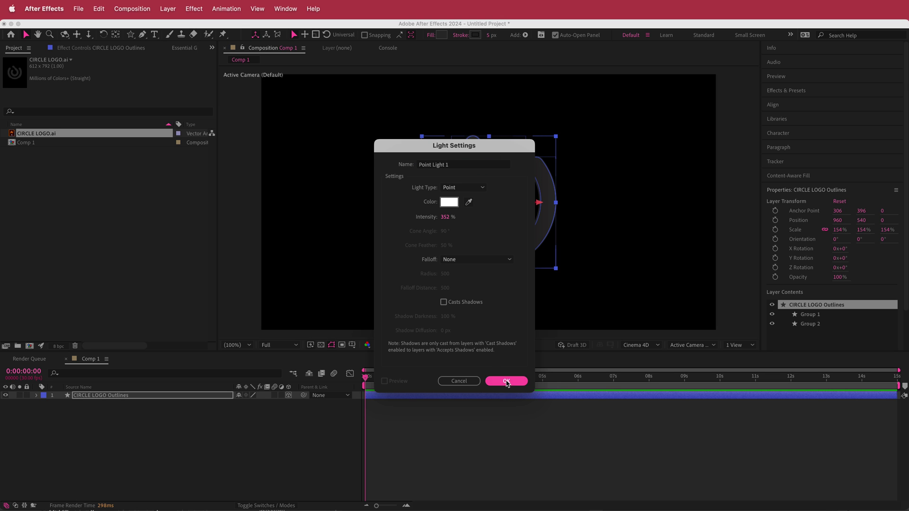
pyautogui.click(506, 381)
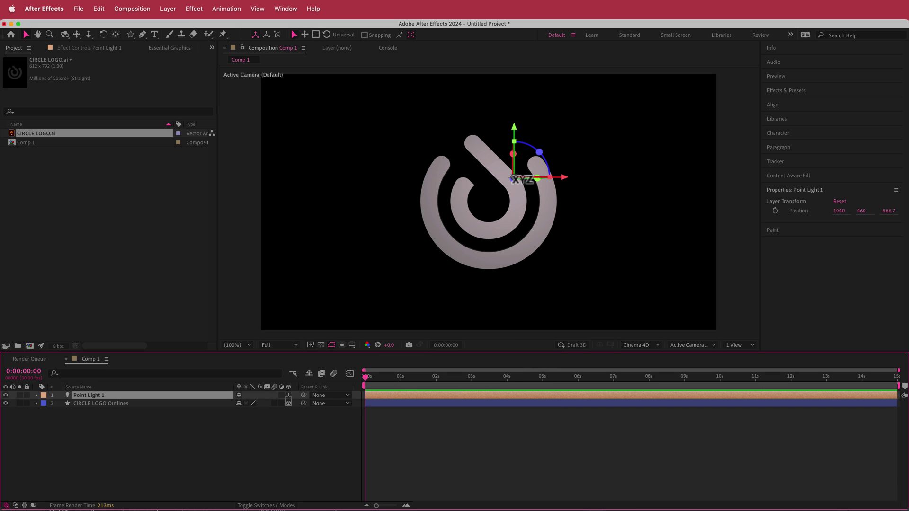
pyautogui.moveTo(519, 180); pyautogui.dragTo(337, 199)
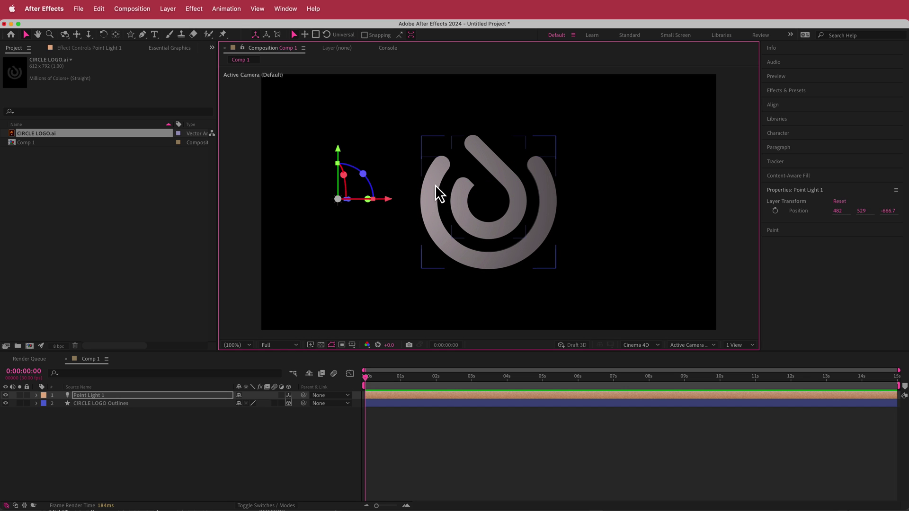
# - Add a second point light with 100% intensity and place it right of the logo at about X 1428, Y 583
pyautogui.rightClick(227, 421)
pyautogui.moveTo(265, 428)
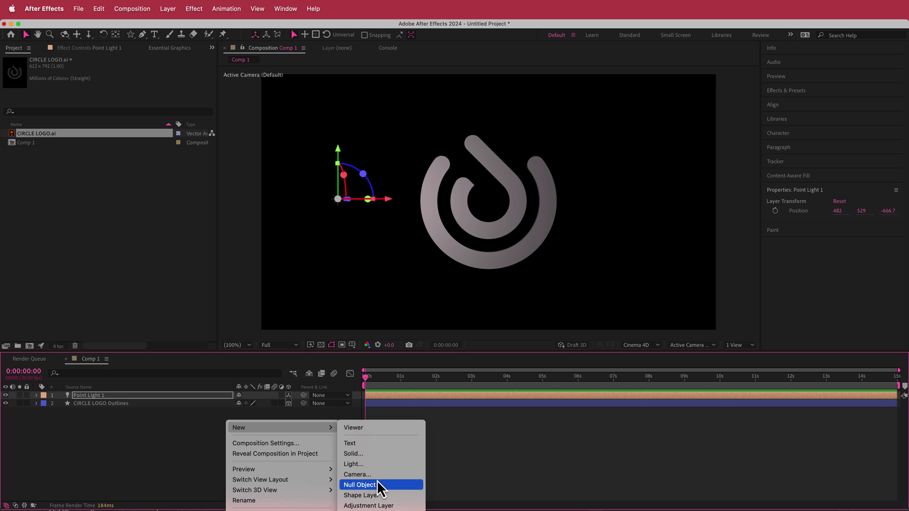
pyautogui.click(428, 396)
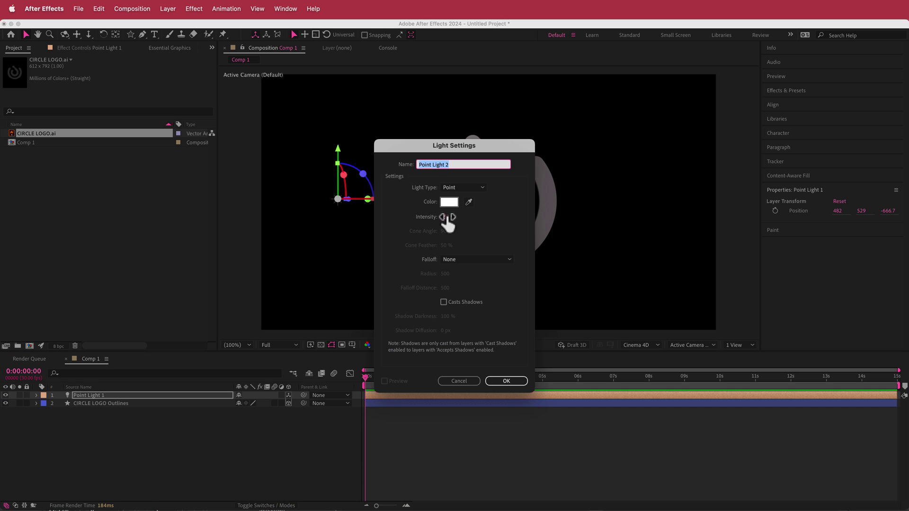
pyautogui.doubleClick(447, 218)
pyautogui.write('100')
pyautogui.press('Return')
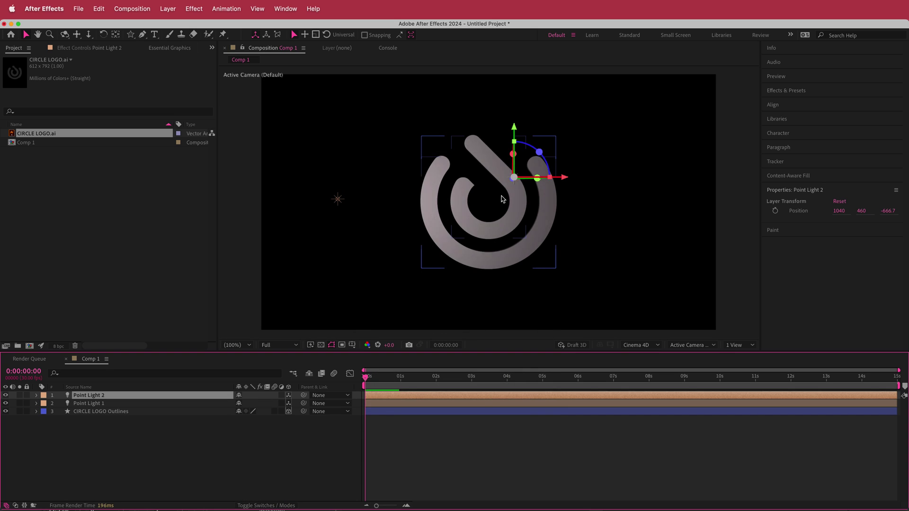
pyautogui.moveTo(514, 176); pyautogui.dragTo(636, 216)
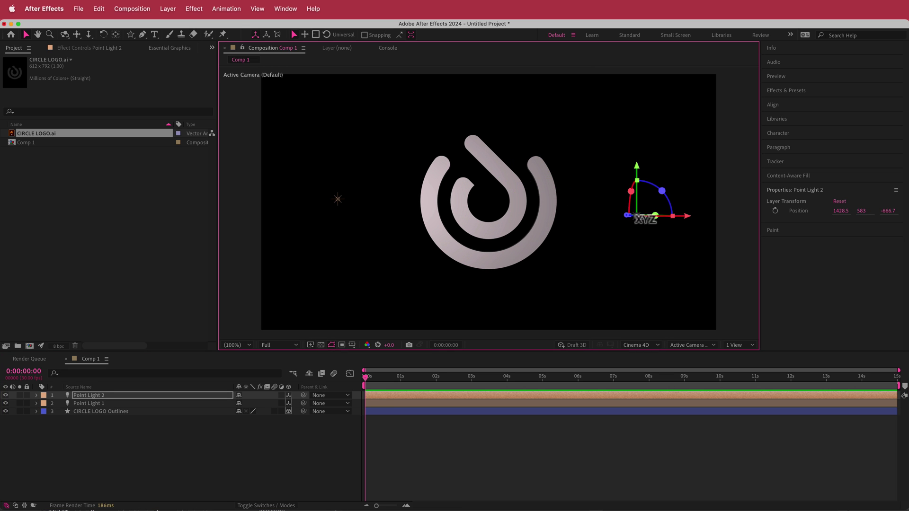
# - Add a third white point light to the composition with 100% intensity and no falloff
pyautogui.rightClick(212, 430)
pyautogui.moveTo(242, 438)
pyautogui.click(354, 473)
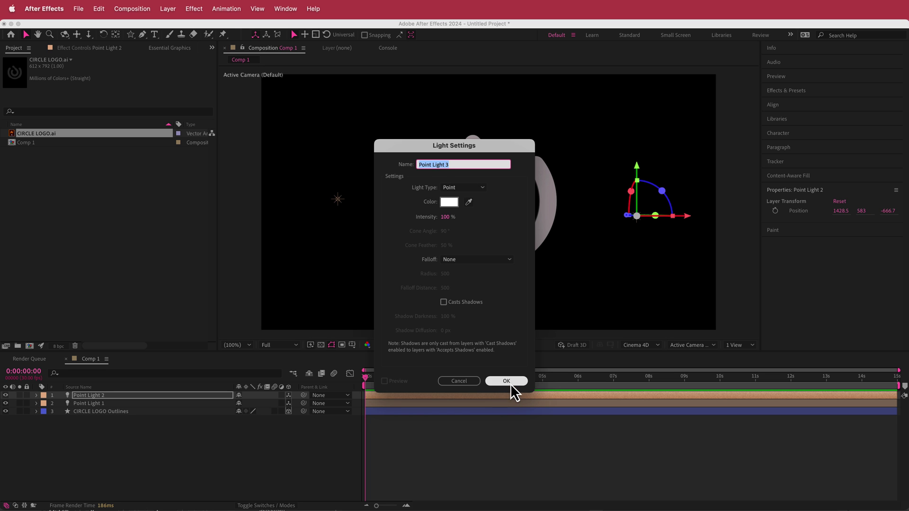
pyautogui.click(506, 382)
# - Switch to two views with the second set to Top, and move Point Light 3 behind the logo
pyautogui.click(742, 344)
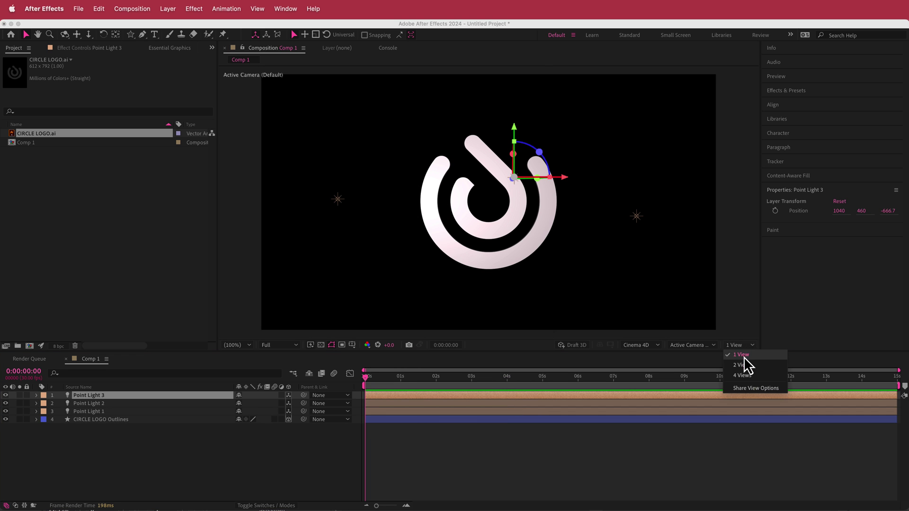
pyautogui.click(746, 374)
pyautogui.click(691, 345)
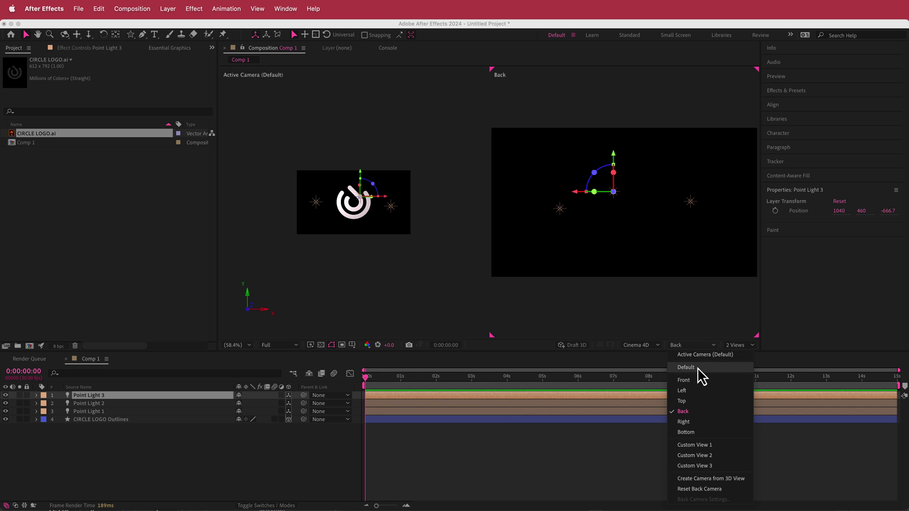
pyautogui.click(692, 402)
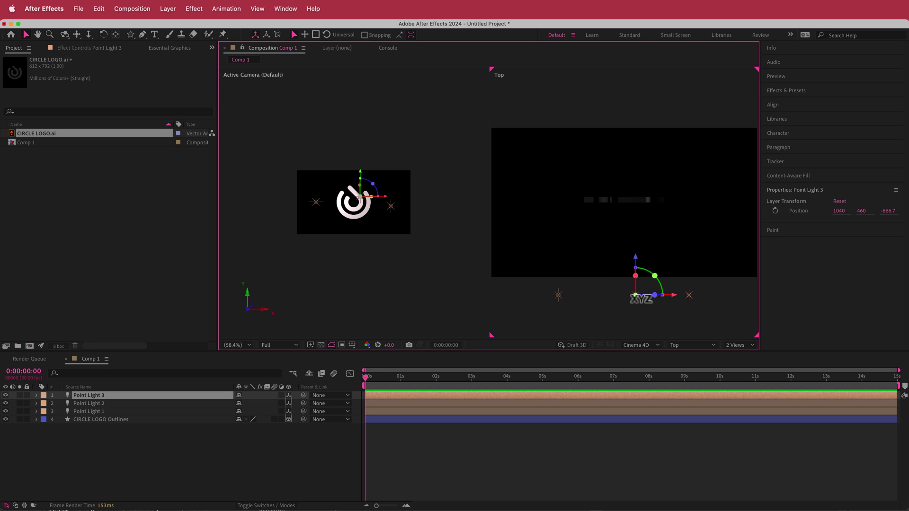
pyautogui.moveTo(644, 297); pyautogui.dragTo(621, 134)
# - Move the two front lights closer to the logo, Point Light 1 to about Z -435 and Point Light 2 to about Z -390
pyautogui.click(558, 294)
pyautogui.moveTo(688, 295); pyautogui.dragTo(693, 258)
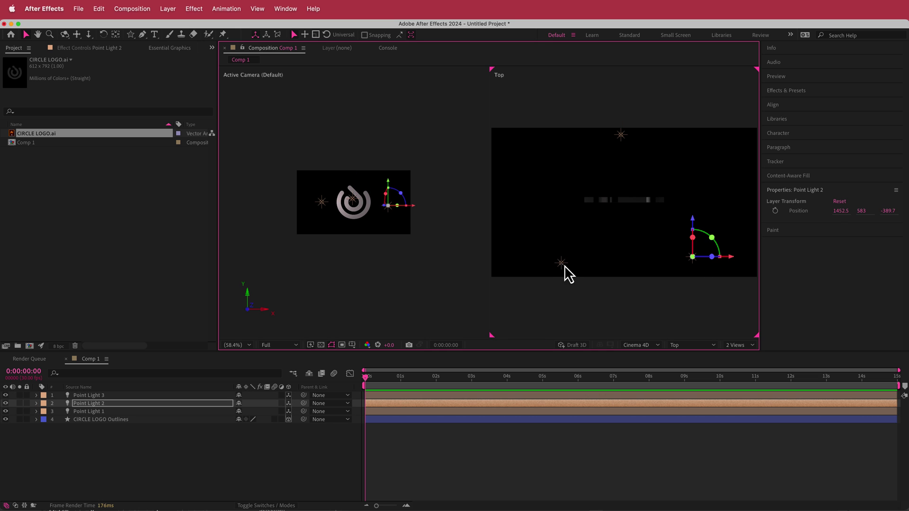
pyautogui.click(562, 264)
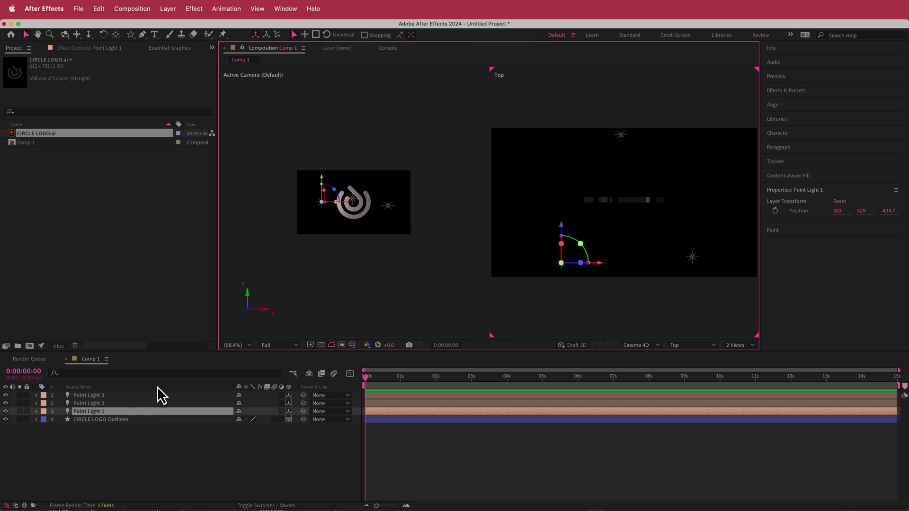
# - Raise the intensity of Point Light 1 in its light settings to brighten the logo
pyautogui.doubleClick(103, 411)
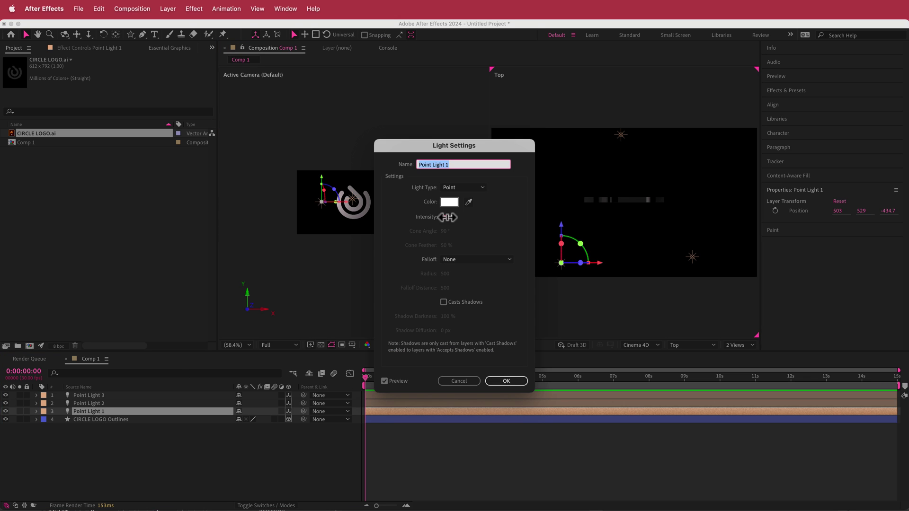
pyautogui.moveTo(444, 217); pyautogui.dragTo(506, 224)
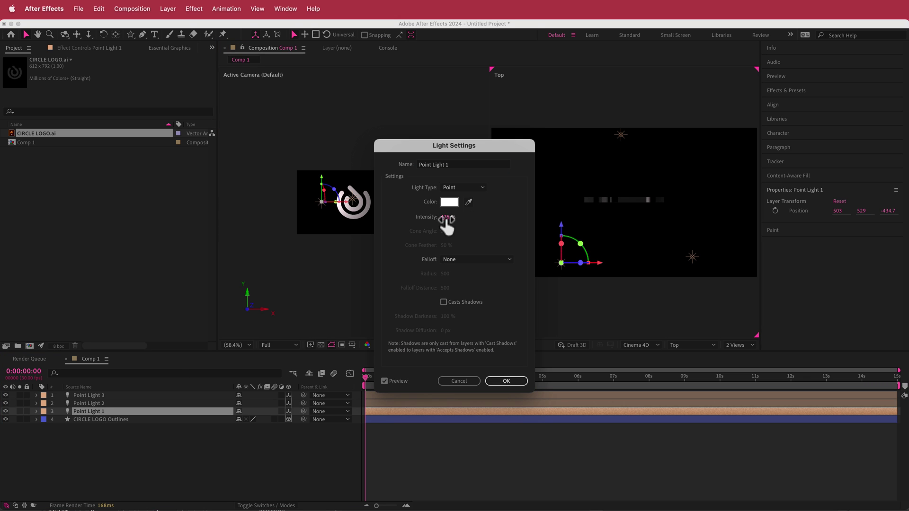
pyautogui.moveTo(442, 221)
pyautogui.mouseDown()
pyautogui.moveTo(467, 217)
pyautogui.moveTo(442, 225)
pyautogui.mouseUp()
pyautogui.click(445, 217)
pyautogui.click(504, 381)
pyautogui.click(641, 283)
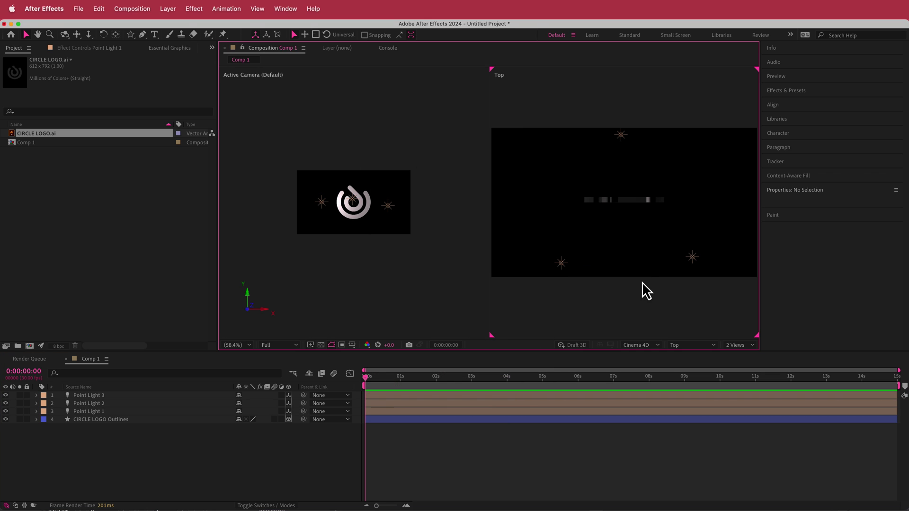
# - Set the second view to Active Camera and return the composition to a single view
pyautogui.click(696, 347)
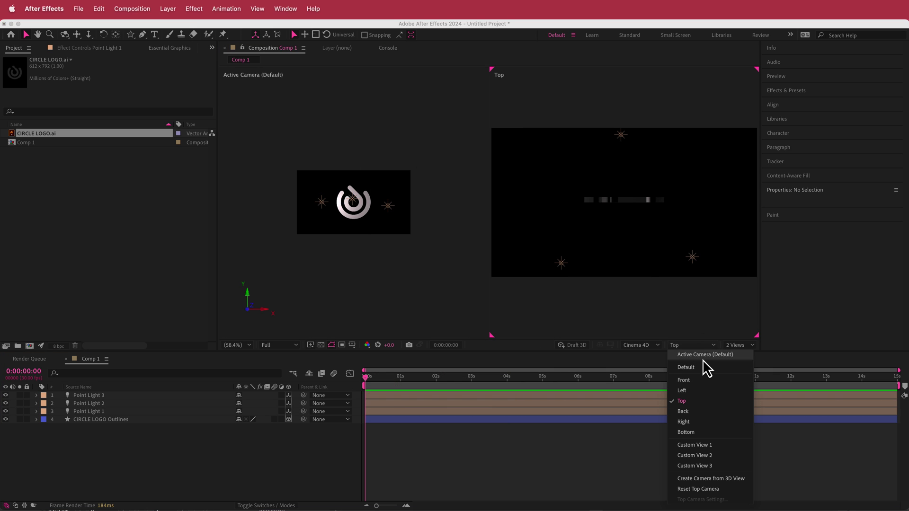
pyautogui.click(706, 354)
pyautogui.click(740, 347)
pyautogui.click(739, 354)
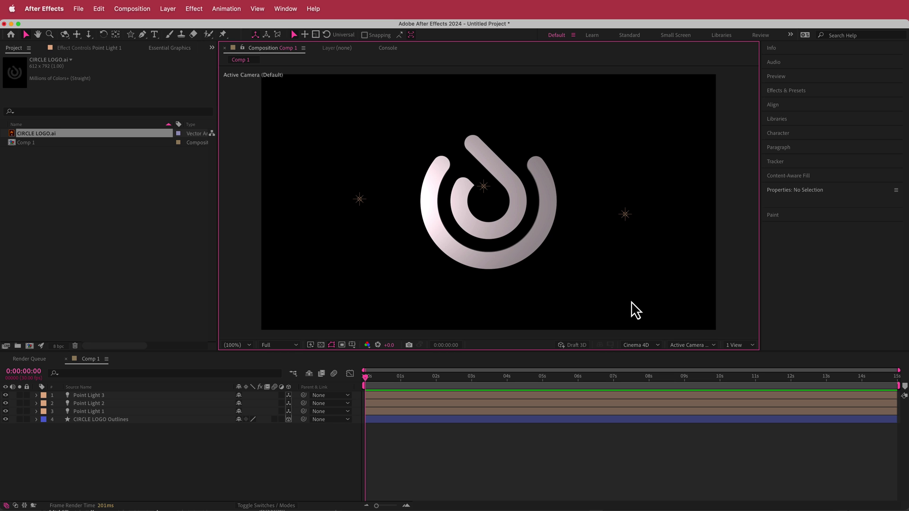
# - Add the expression time*75 to the Y Rotation of the CIRCLE LOGO Outlines layer
pyautogui.click(110, 419)
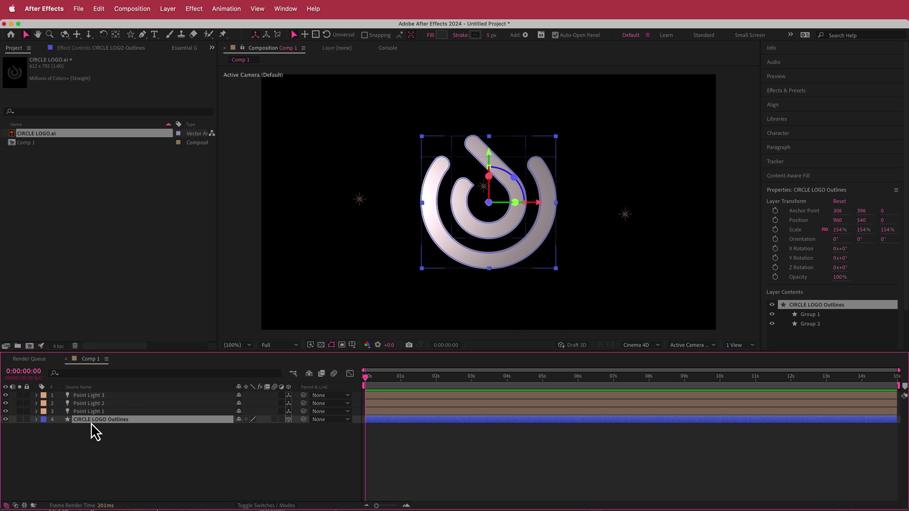
pyautogui.press('r')
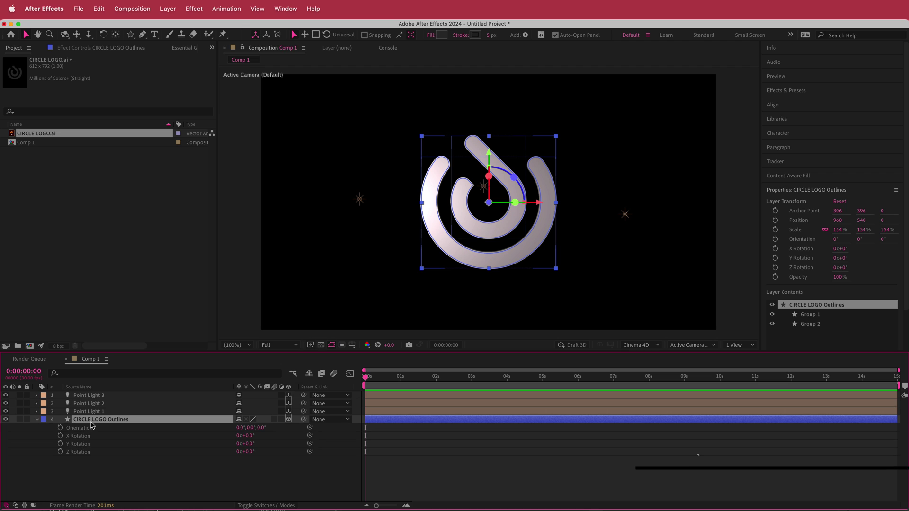
pyautogui.keyDown('alt'); pyautogui.click(61, 445); pyautogui.keyUp('alt')
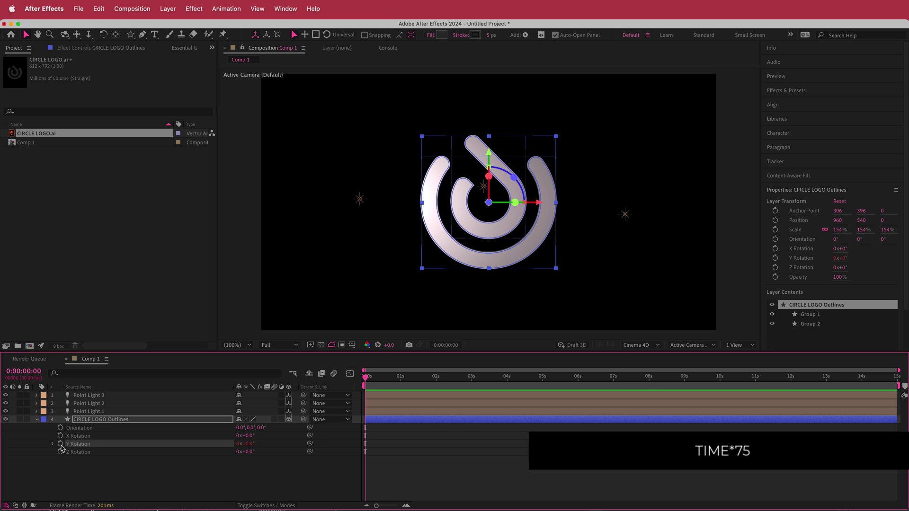
pyautogui.write('time*75')
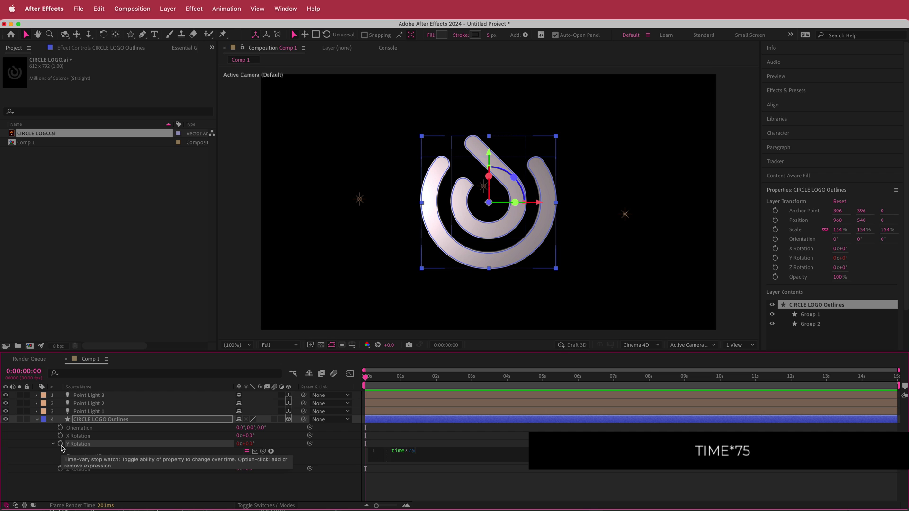
pyautogui.click(110, 418)
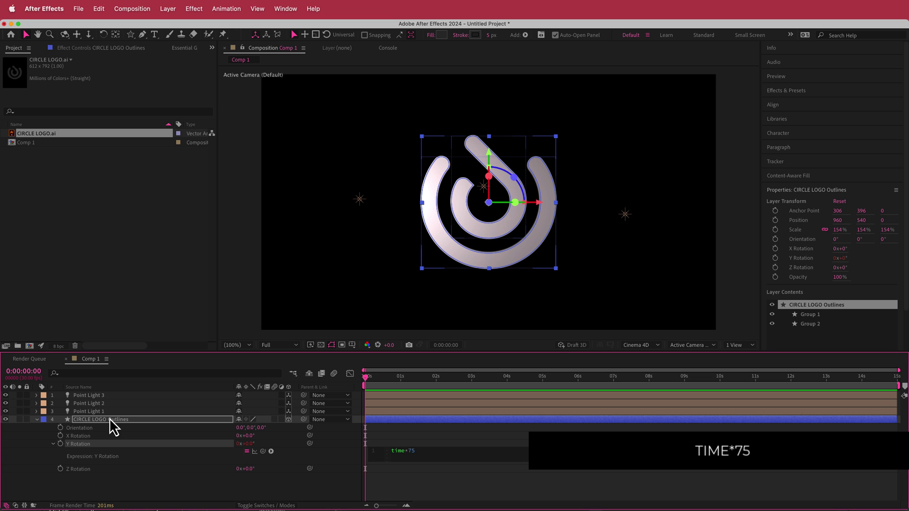
# - Preview the spinning logo with the preview resolution set to Third, and return the playhead to the start
pyautogui.click(365, 379)
pyautogui.press('space')
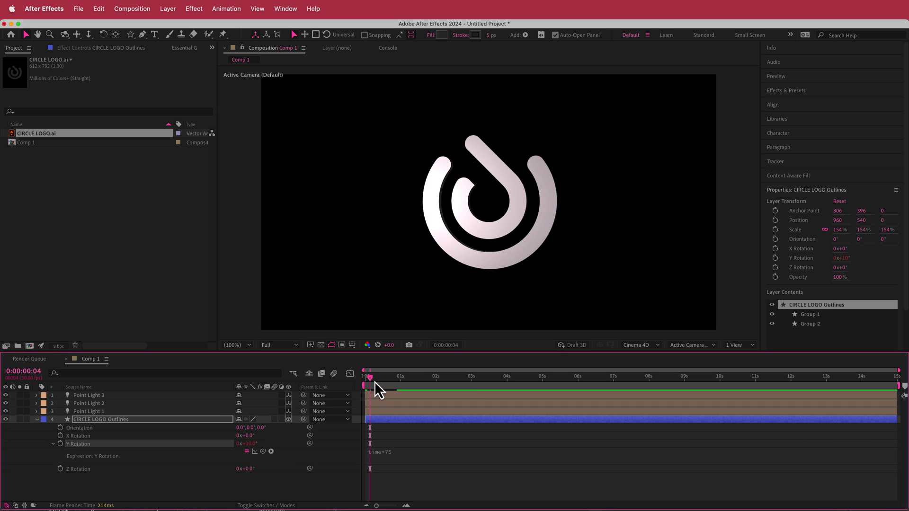
pyautogui.press('space')
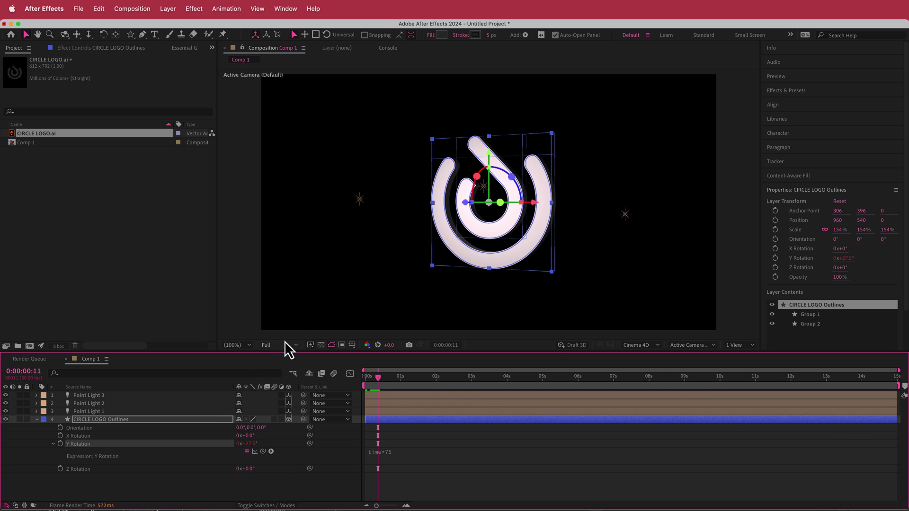
pyautogui.click(286, 345)
pyautogui.click(285, 388)
pyautogui.press('space')
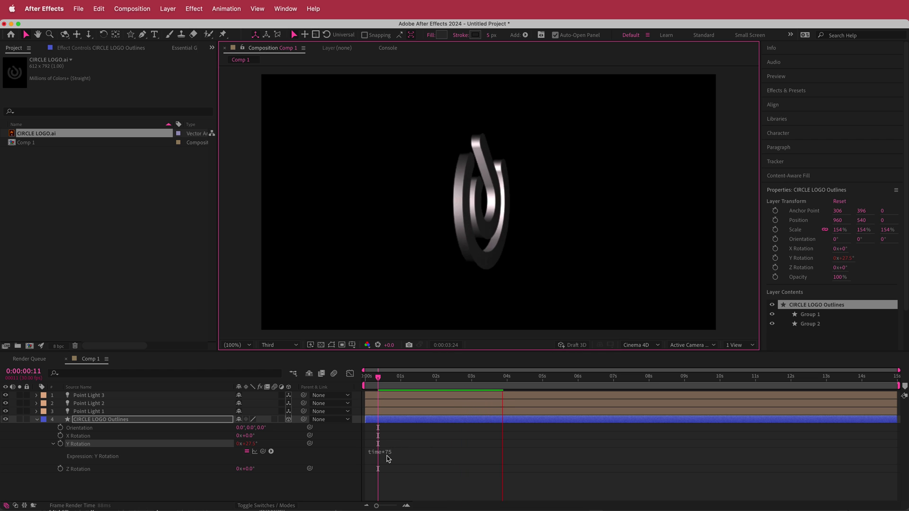
pyautogui.press('space')
pyautogui.moveTo(513, 377); pyautogui.dragTo(355, 410)
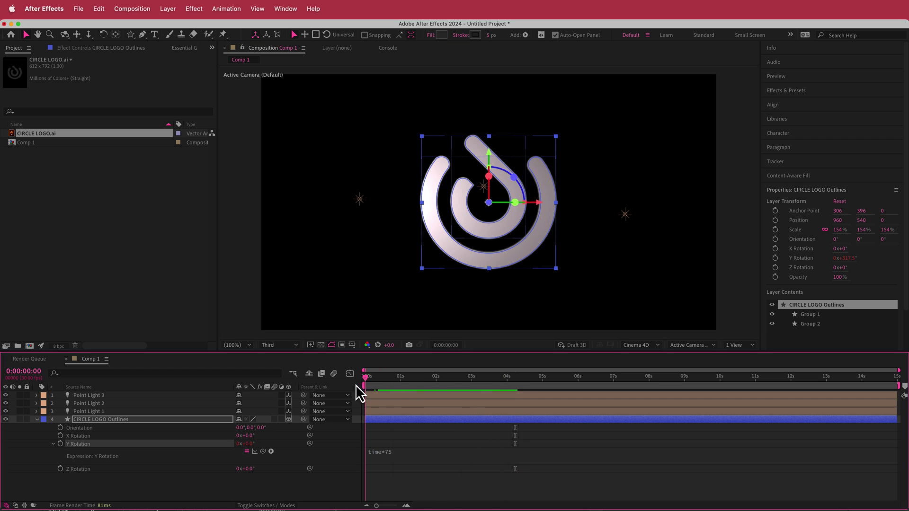
# - Pre-compose the three point lights and the logo outlines layer into a new composition named LOGO
pyautogui.click(37, 419)
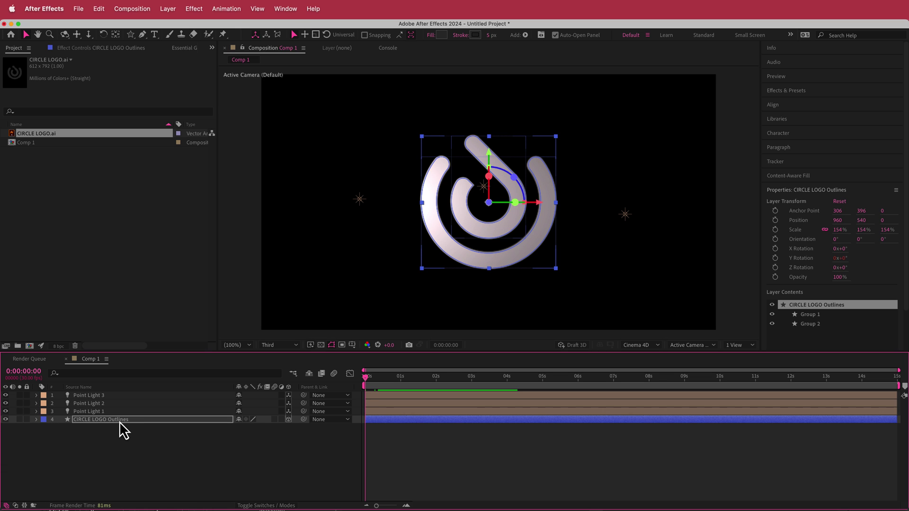
pyautogui.moveTo(126, 433); pyautogui.dragTo(84, 393)
pyautogui.click(167, 9)
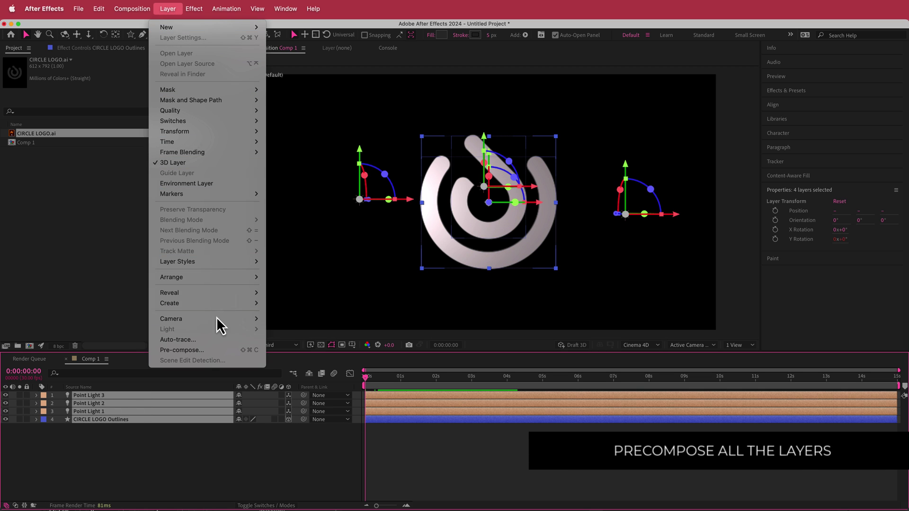
pyautogui.click(200, 350)
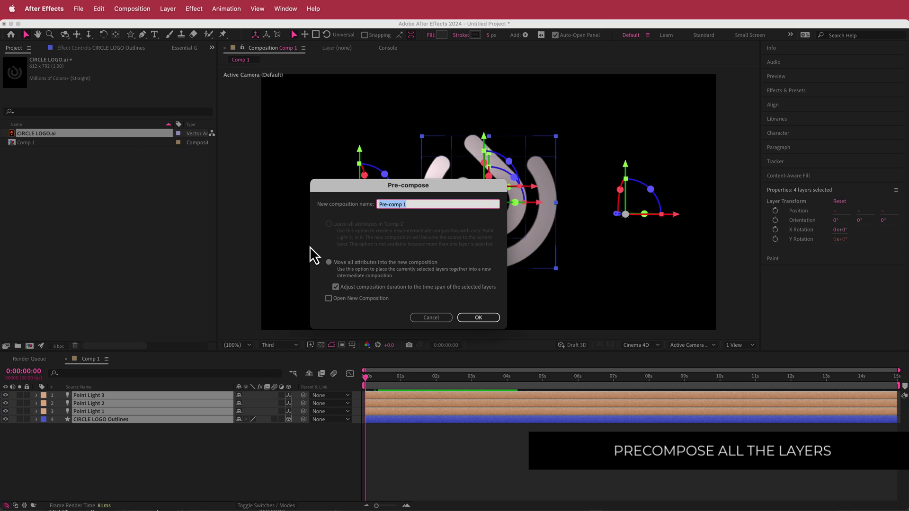
pyautogui.write('LOGO')
pyautogui.press('Return')
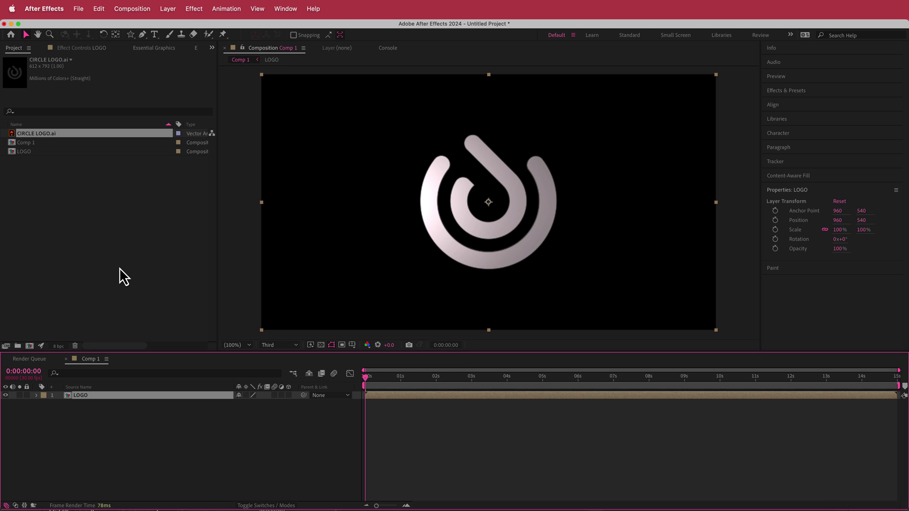
# - Apply Brightness & Contrast to the LOGO layer and set its contrast to 100
pyautogui.hotkey('ctrl', 'space')
pyautogui.write('co')
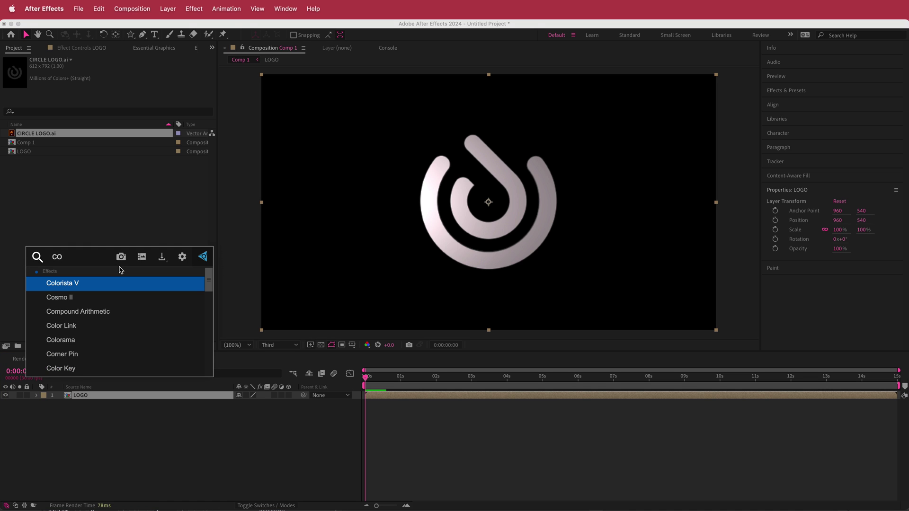
pyautogui.write('n')
pyautogui.press('Return')
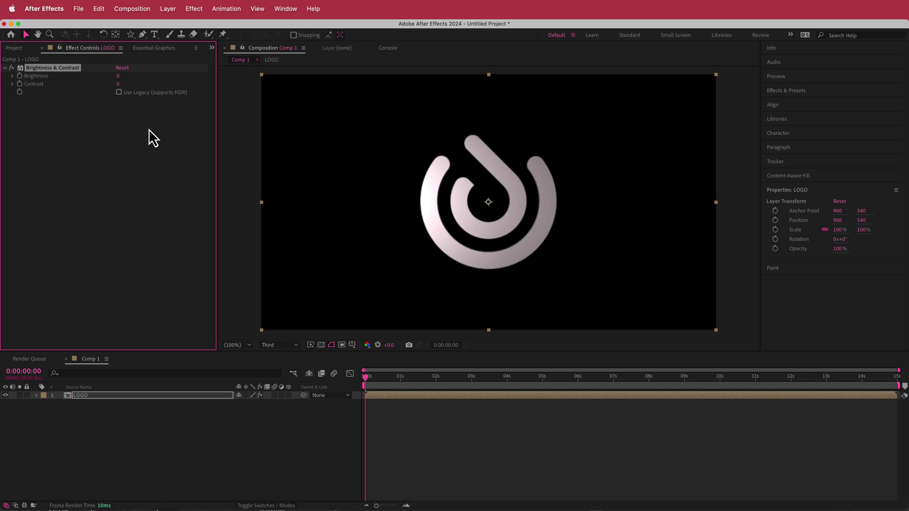
pyautogui.moveTo(118, 86); pyautogui.dragTo(161, 85)
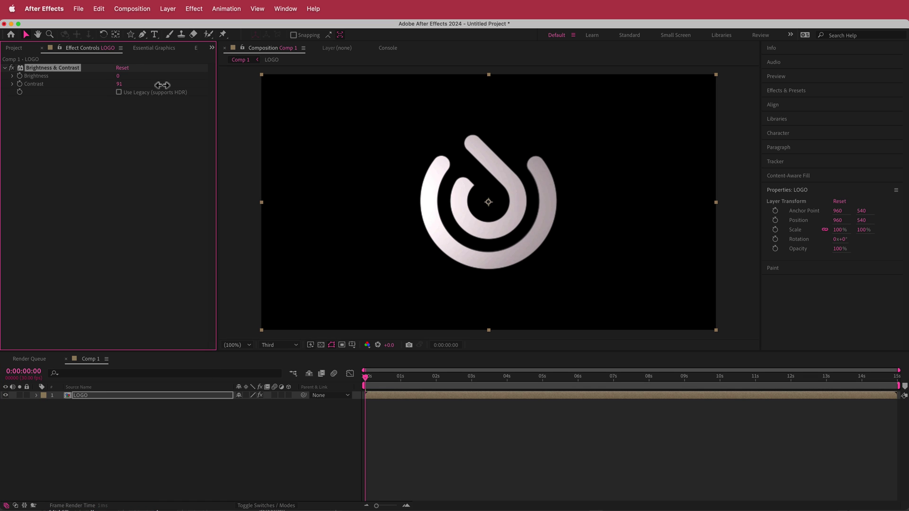
pyautogui.rightClick(167, 85)
pyautogui.click(118, 120)
# - Apply Venetian Blinds to the LOGO layer with 75% transition completion and a width of 8
pyautogui.hotkey('ctrl', 'space')
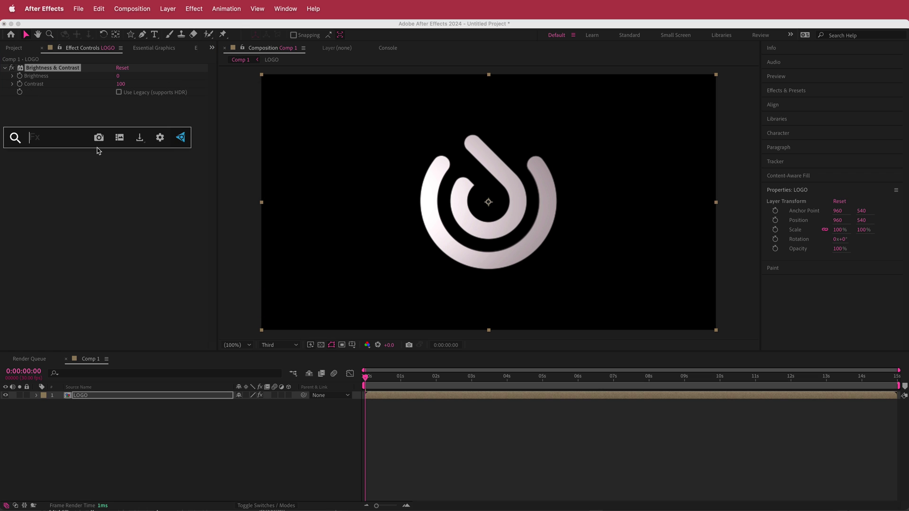
pyautogui.write('ven')
pyautogui.press('Return')
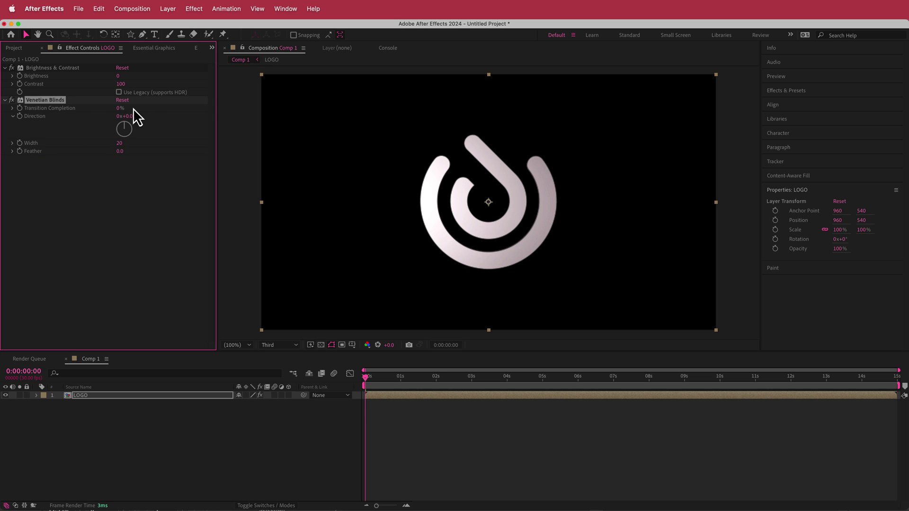
pyautogui.click(121, 109)
pyautogui.write('75')
pyautogui.press('Return')
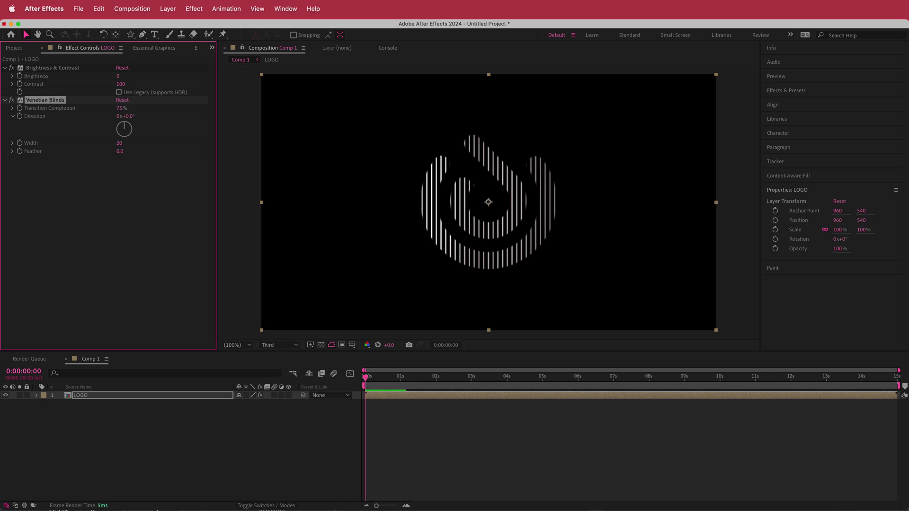
pyautogui.click(119, 143)
pyautogui.write('8')
pyautogui.press('Return')
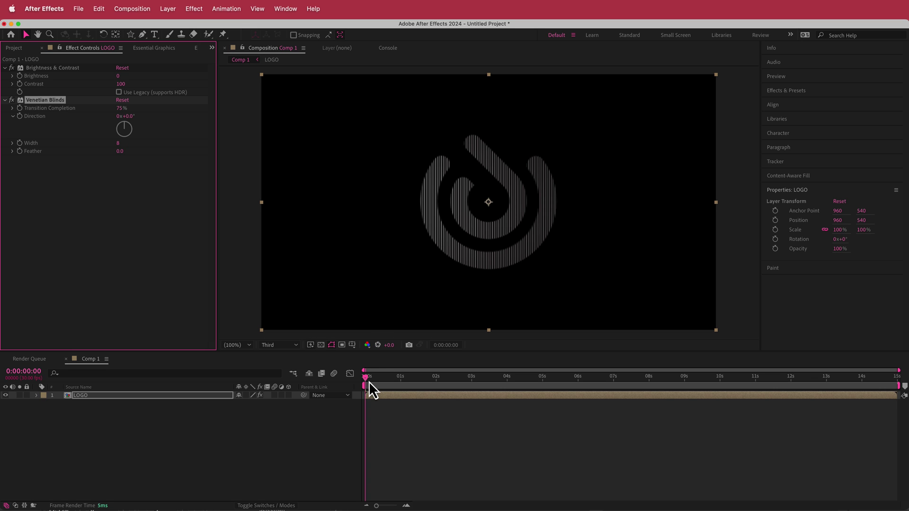
# - Scrub through the striped logo's rotation to check the effect, and return the playhead to the start
pyautogui.moveTo(368, 377); pyautogui.dragTo(522, 377)
pyautogui.press('space')
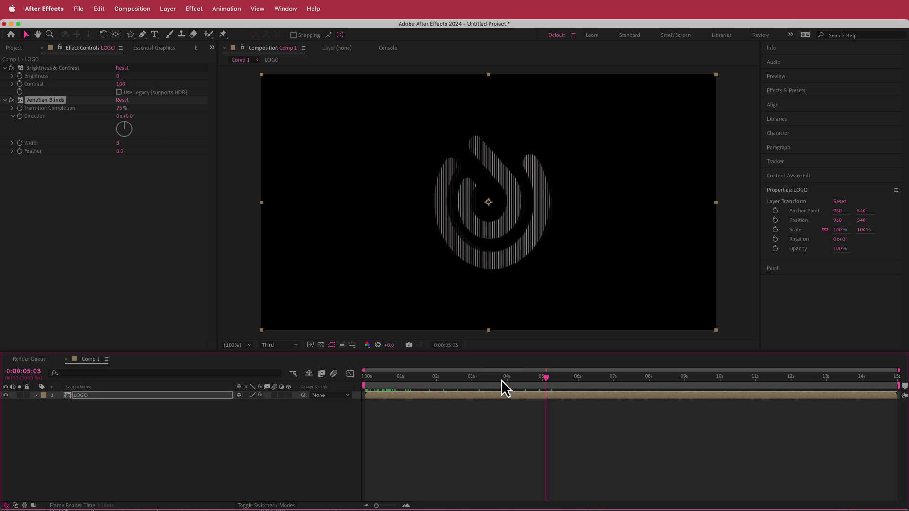
pyautogui.press('Home')
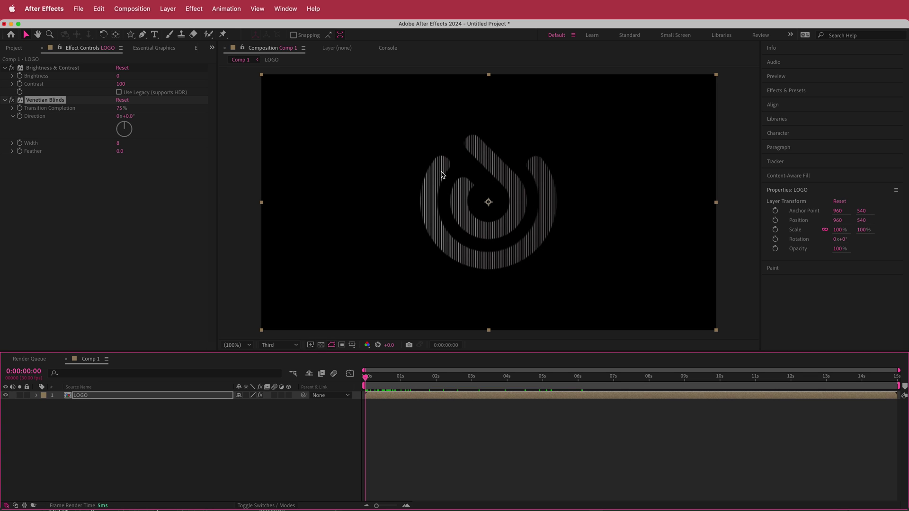
# - Duplicate the Venetian Blinds effect and set the copy's direction to 90° and its width to 4
pyautogui.click(47, 101)
pyautogui.press('super+d')
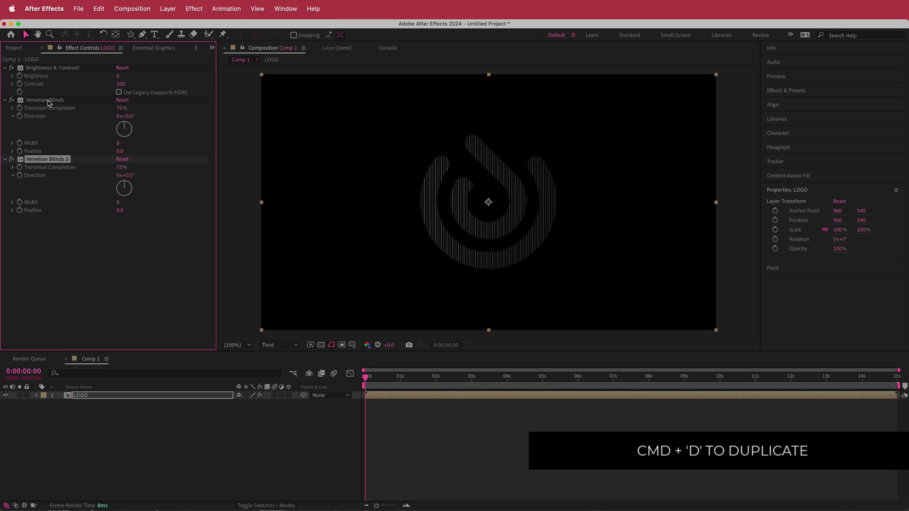
pyautogui.click(127, 176)
pyautogui.write('90')
pyautogui.press('Return')
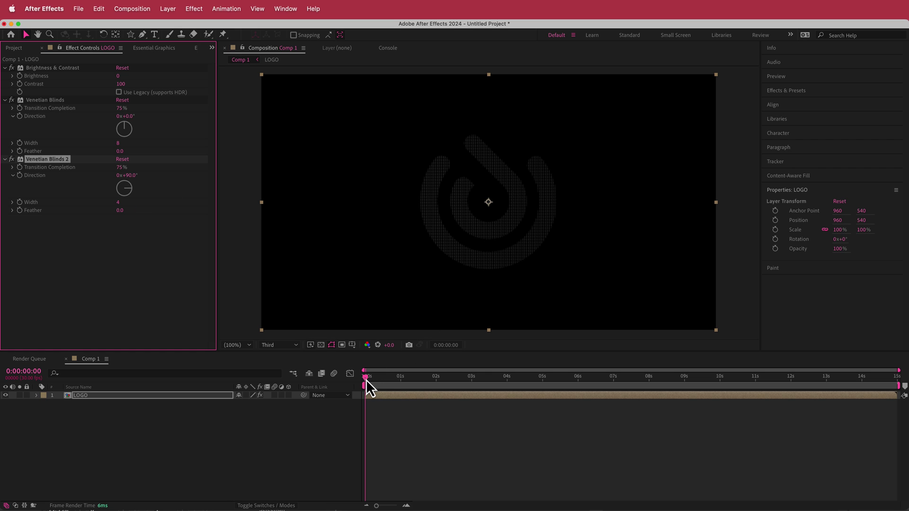
# - Raise the composition viewer's exposure to about +9.6, scrub through the logo's rotation to inspect the grid pattern, and return to the start
pyautogui.moveTo(366, 380); pyautogui.dragTo(345, 376)
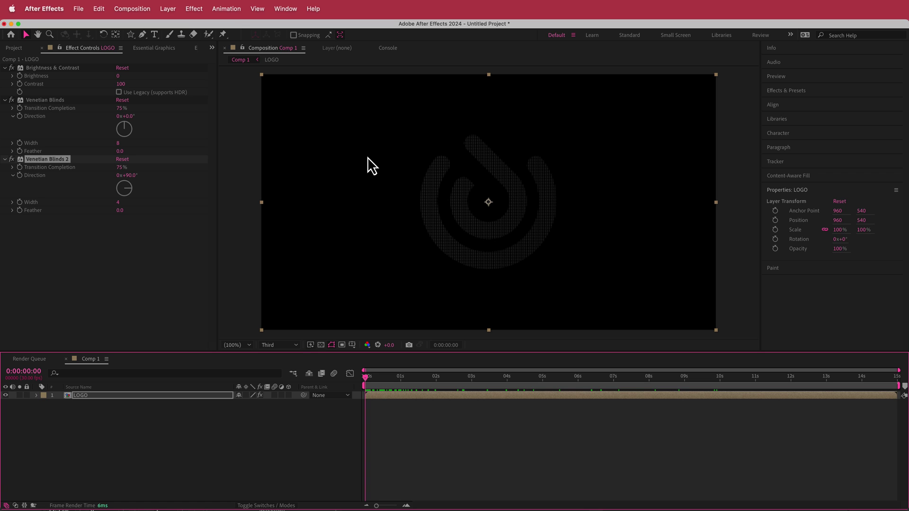
pyautogui.click(378, 345)
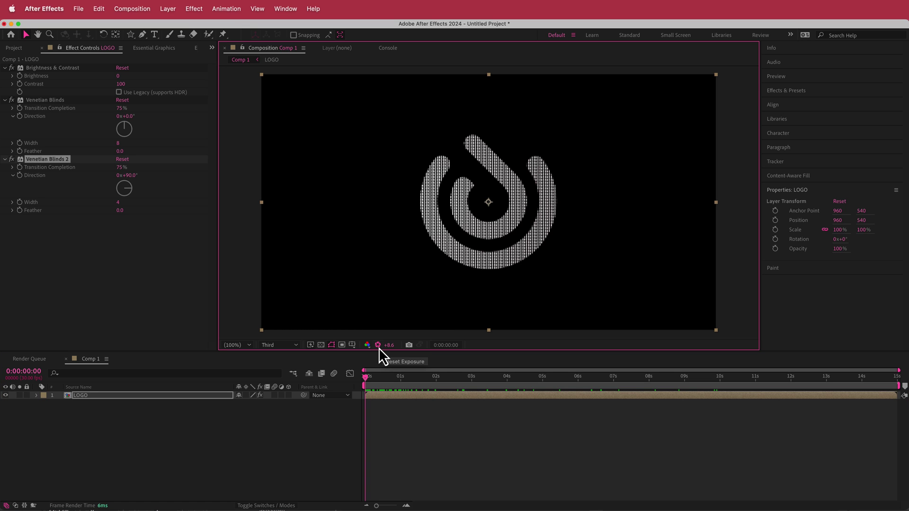
pyautogui.moveTo(388, 345); pyautogui.dragTo(426, 345)
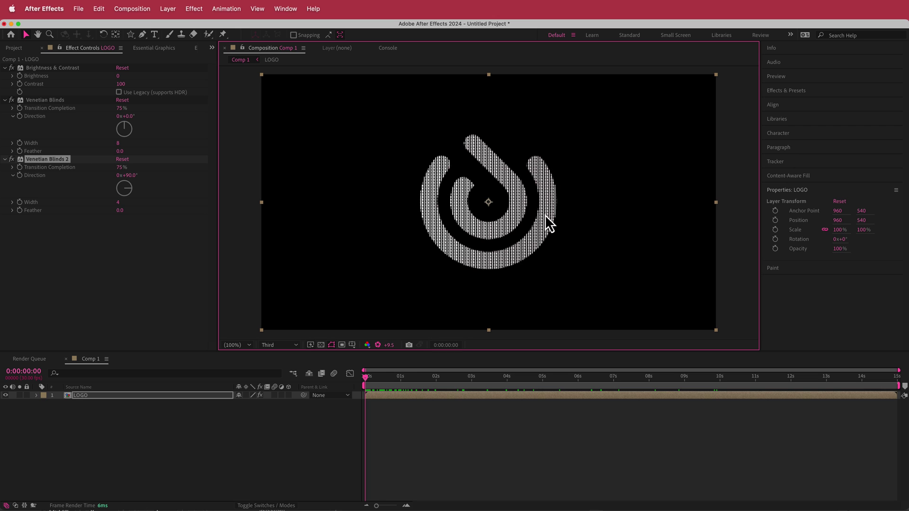
pyautogui.moveTo(367, 378); pyautogui.dragTo(390, 379)
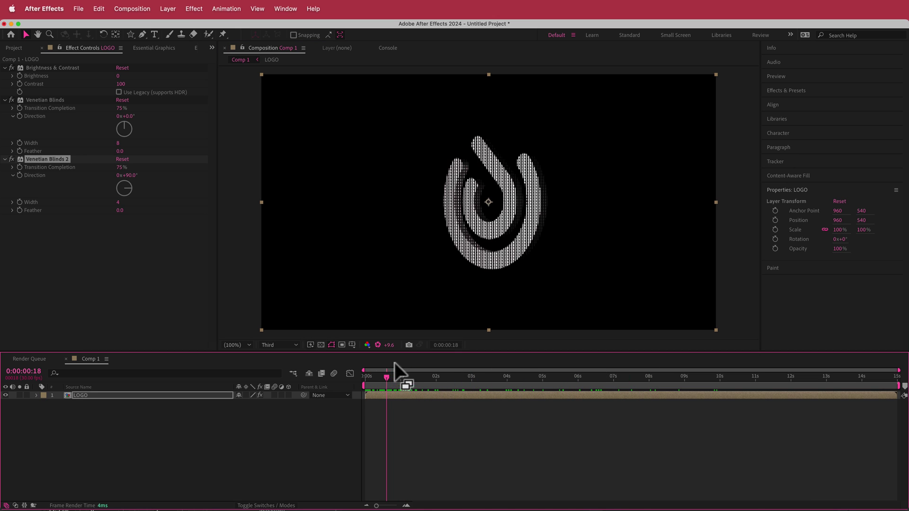
pyautogui.click(366, 376)
# - Apply Simple Choker to the LOGO layer and set its choke matte to 0.40
pyautogui.hotkey('ctrl', 'space')
pyautogui.write('simpl')
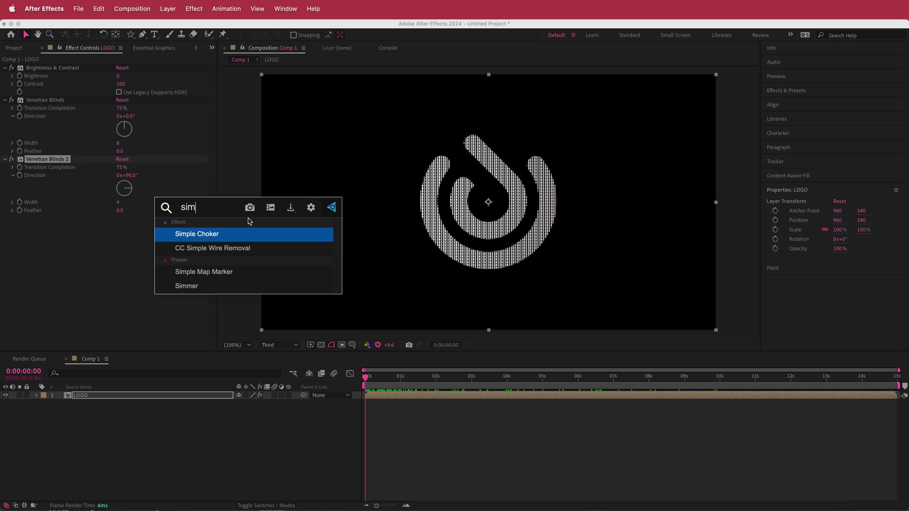
pyautogui.press('Return')
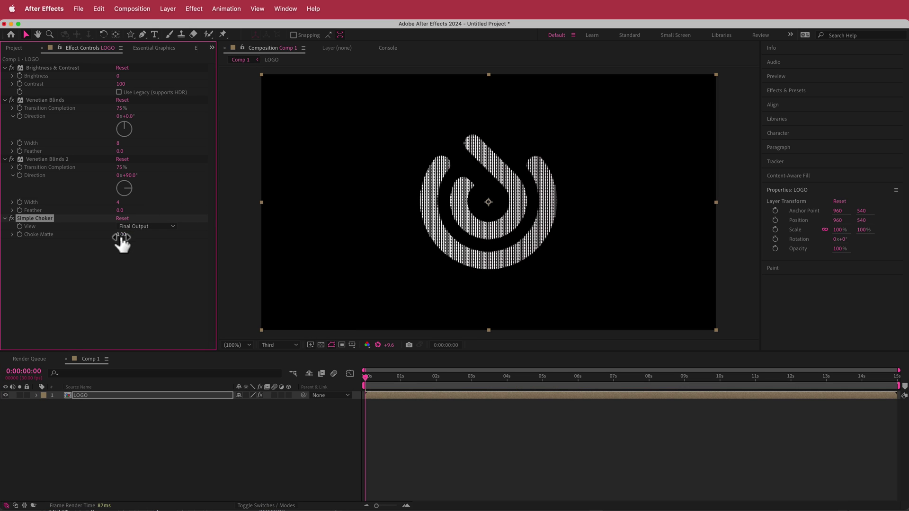
pyautogui.click(121, 234)
pyautogui.write('0.4')
pyautogui.press('Return')
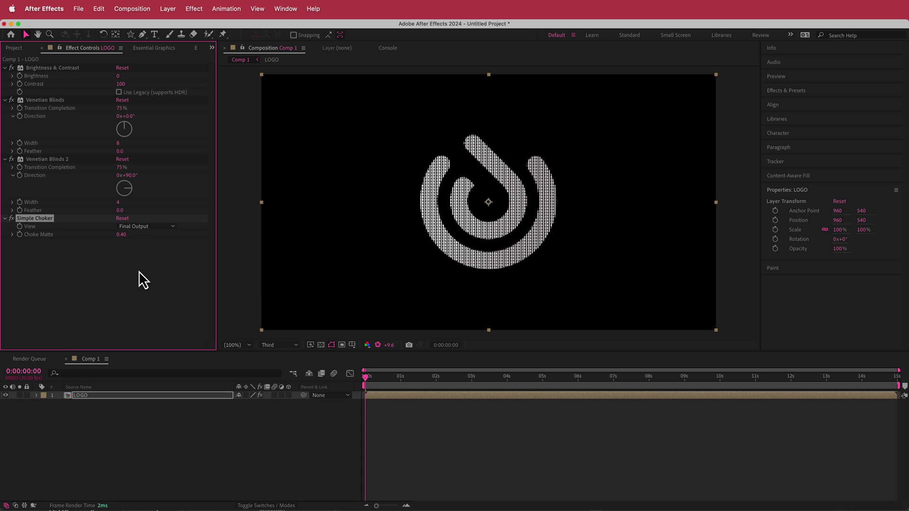
# - Apply Wave Warp to the LOGO layer and set its direction to 0°
pyautogui.hotkey('ctrl', 'space')
pyautogui.write('wav')
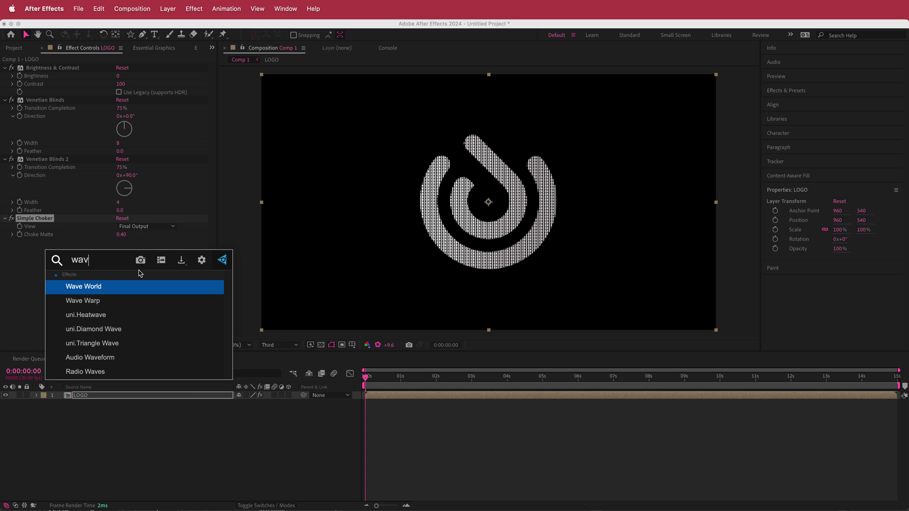
pyautogui.press('Down')
pyautogui.press('Return')
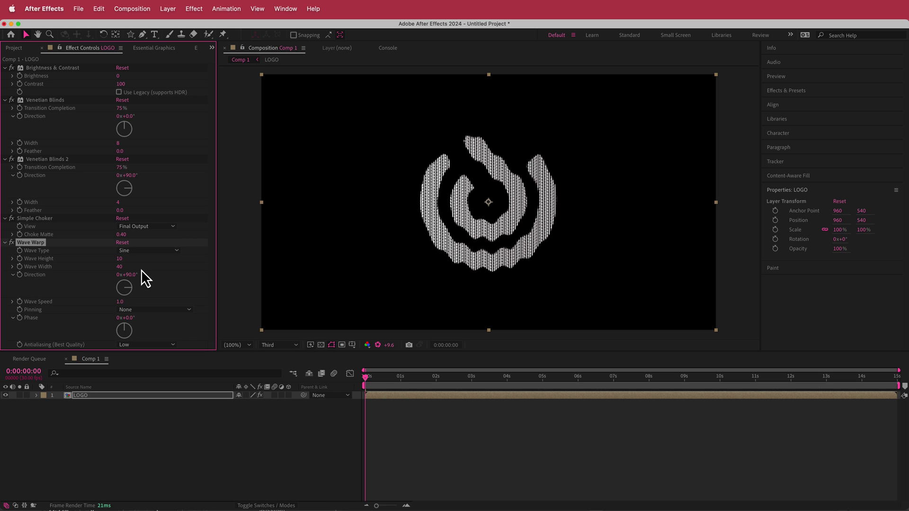
pyautogui.click(131, 275)
pyautogui.press('Return')
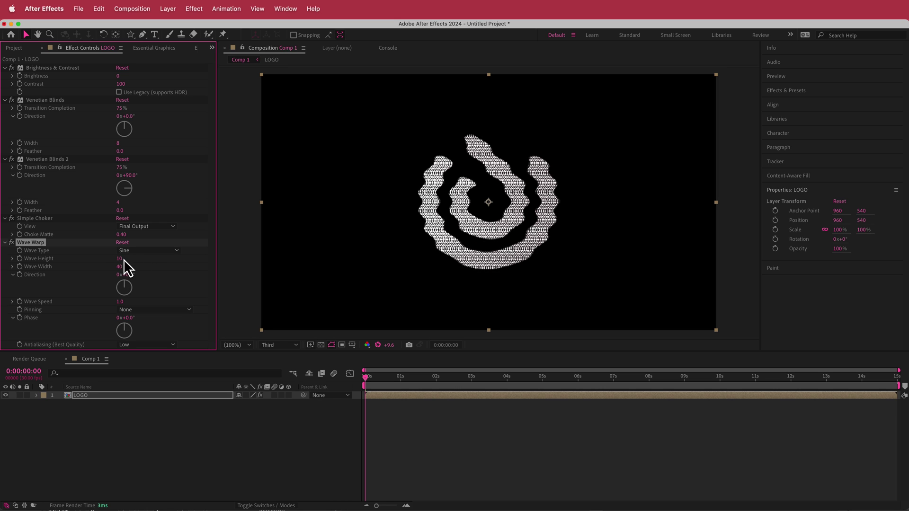
# - Set Wave Warp's wave height to 6 and wave width to 1200, and scrub the timeline to check the distortion
pyautogui.write('6')
pyautogui.press('Tab')
pyautogui.write('120')
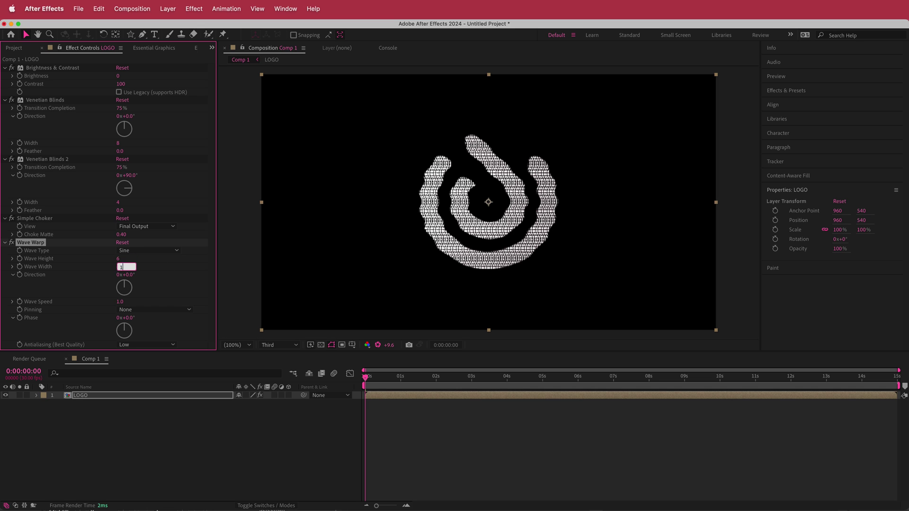
pyautogui.press('Return')
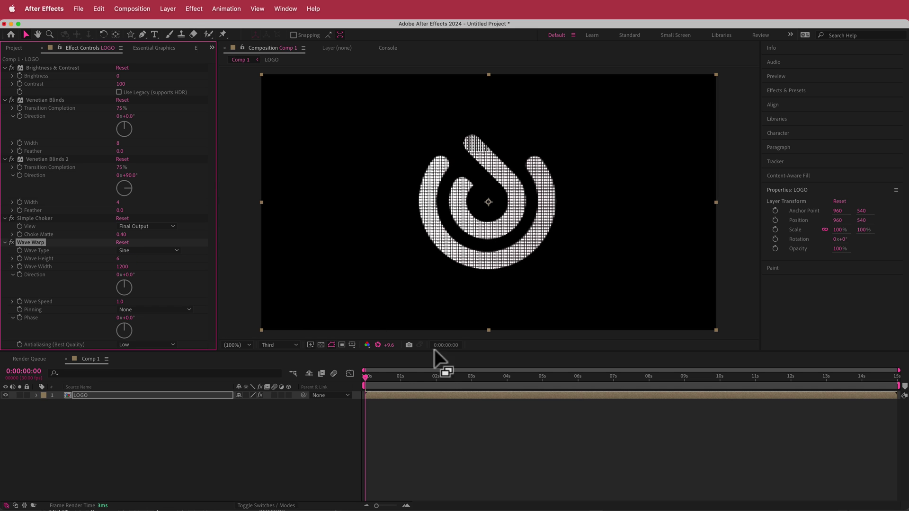
pyautogui.moveTo(367, 377); pyautogui.dragTo(633, 377)
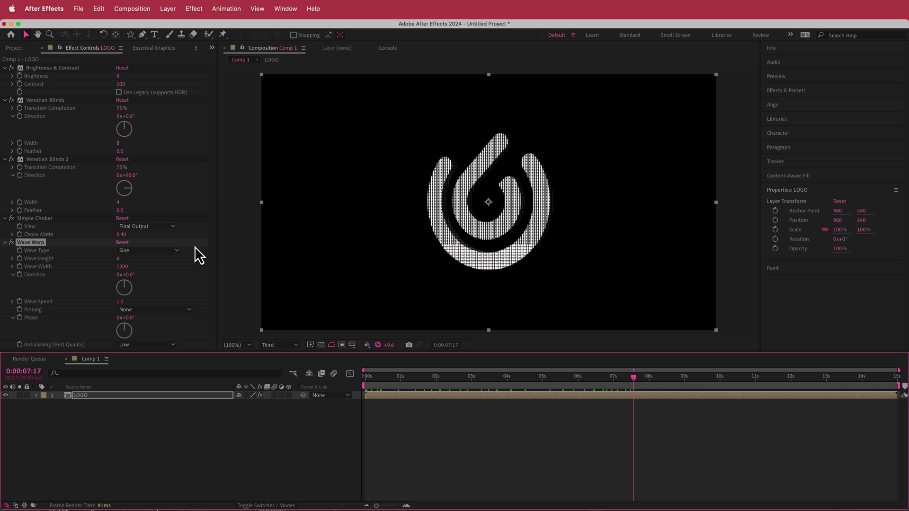
# - Apply Glow to the LOGO layer with a threshold of 5%, a radius of 17 and an intensity of 2
pyautogui.hotkey('ctrl', 'space')
pyautogui.write('glow')
pyautogui.press('Return')
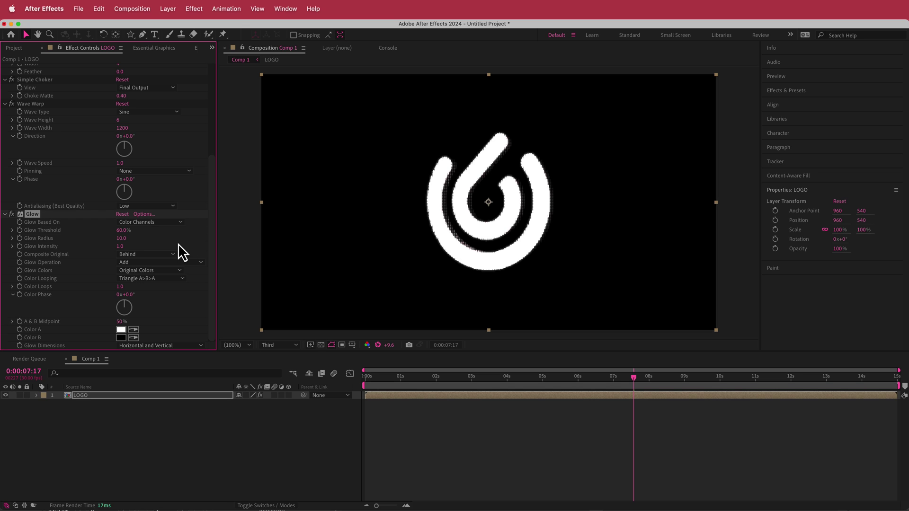
pyautogui.click(121, 231)
pyautogui.write('5')
pyautogui.press('Tab')
pyautogui.write('1')
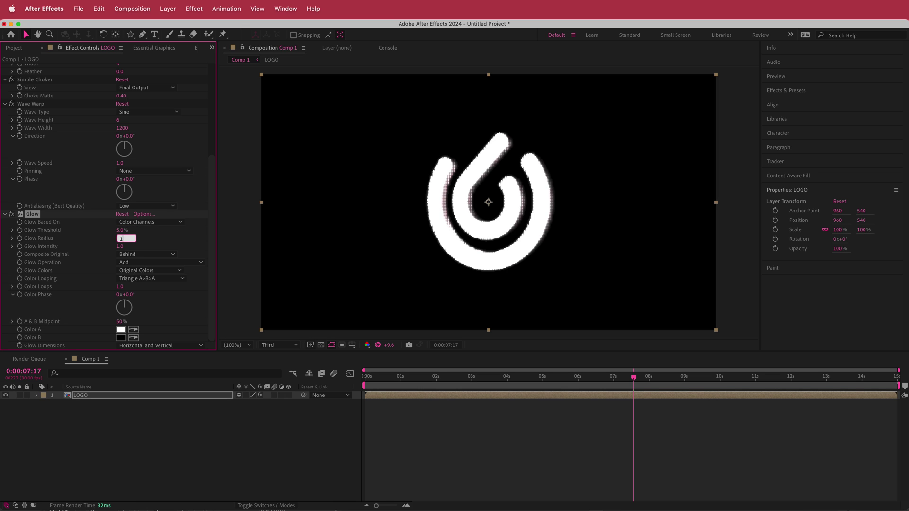
pyautogui.write('7')
pyautogui.press('Tab')
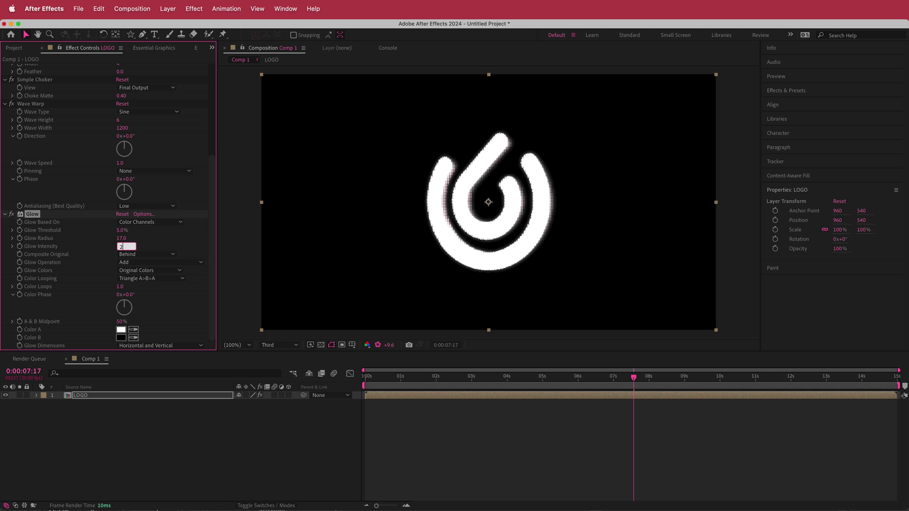
pyautogui.press('Return')
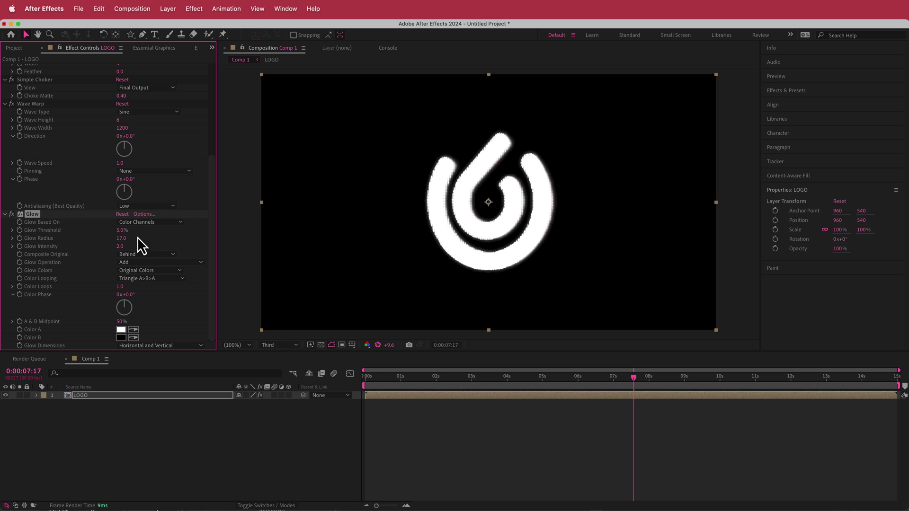
# - Switch the Glow effect's colors to A & B Colors and its color looping to Sawtooth B>A
pyautogui.click(137, 271)
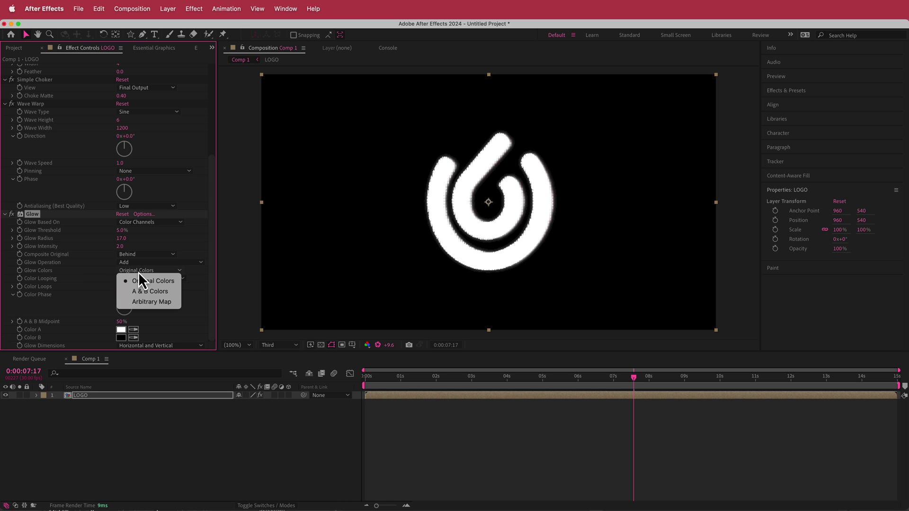
pyautogui.click(154, 290)
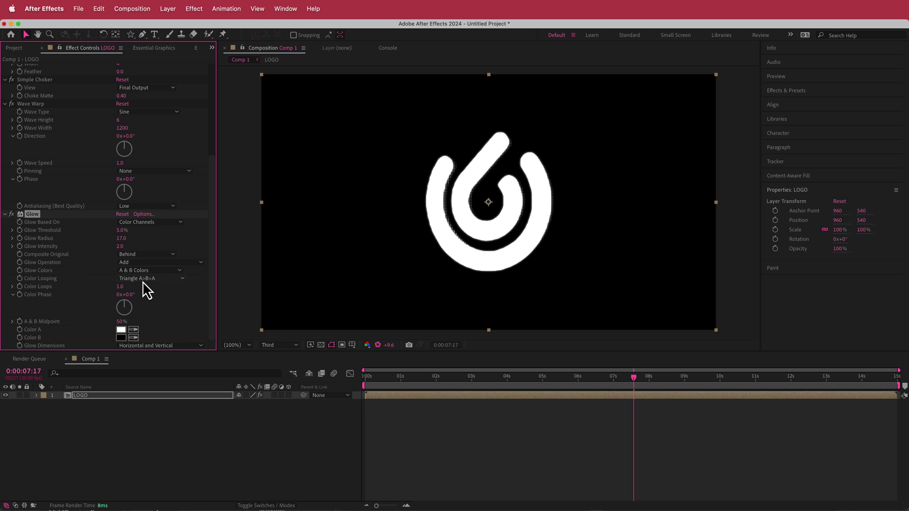
pyautogui.click(141, 280)
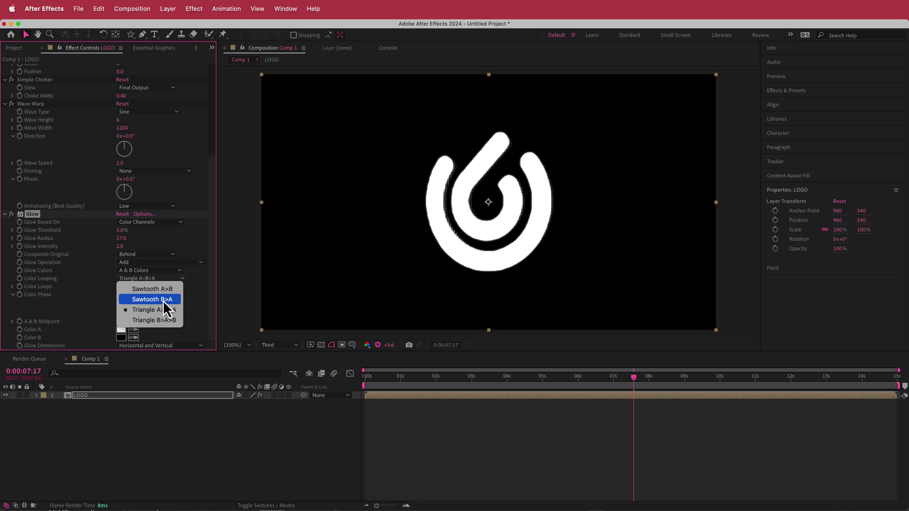
pyautogui.click(169, 301)
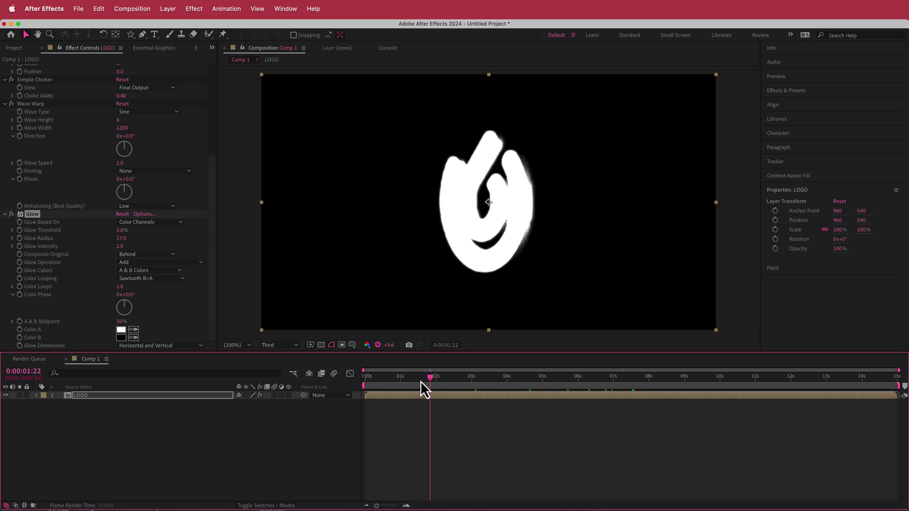
# - Set the composition viewer's resolution to Full and reset its exposure
pyautogui.click(278, 345)
pyautogui.click(277, 367)
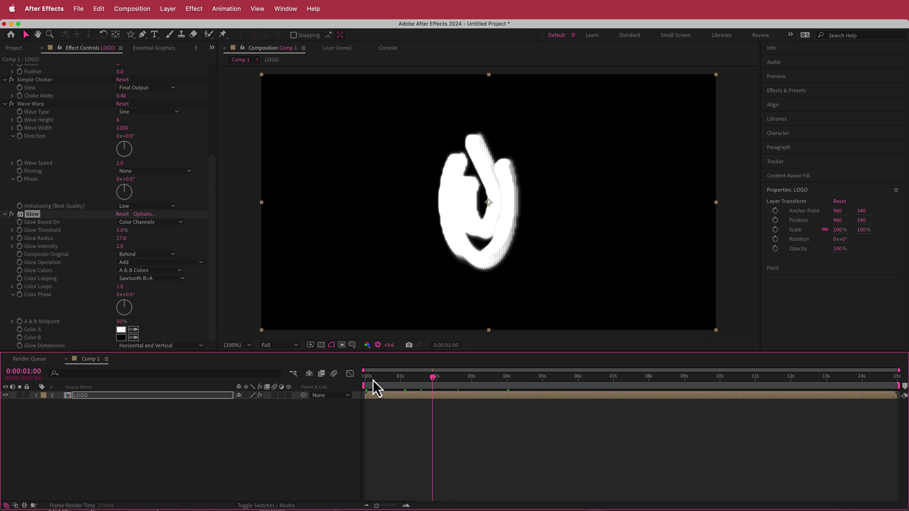
pyautogui.click(378, 344)
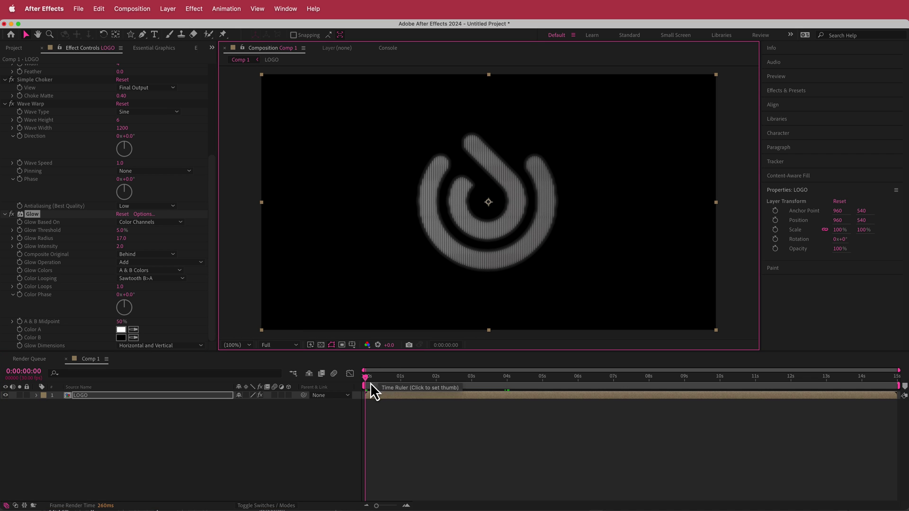
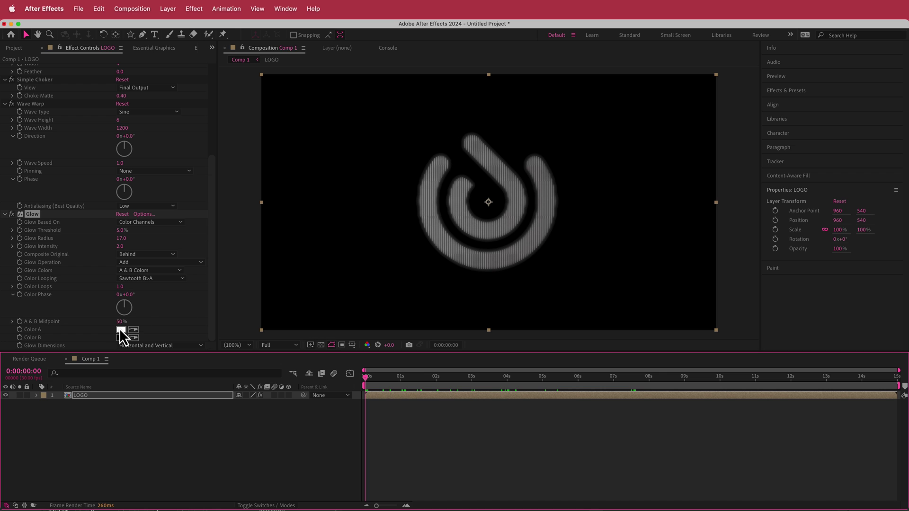
# - Copy the #E6D9A2 swatch from Color Hunt, set it as the glow's Color A in After Effects, and scrub to check the result
pyautogui.press('super+Tab')
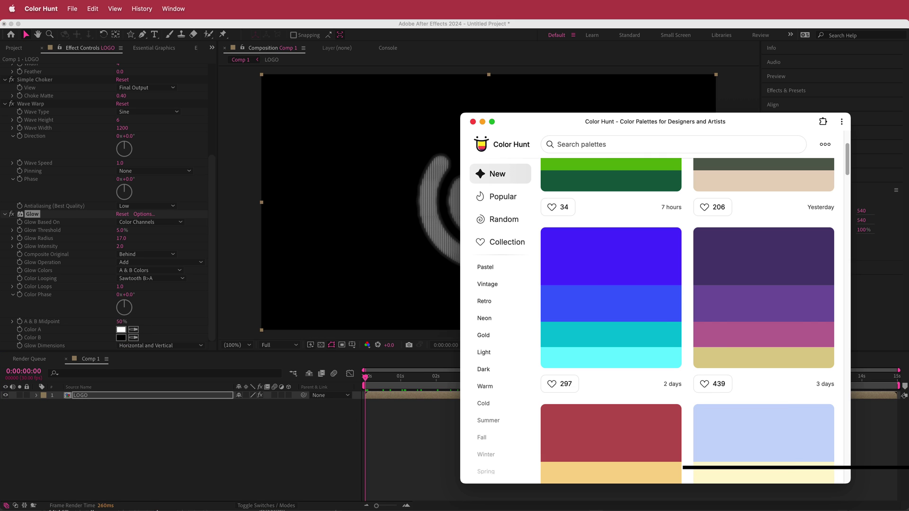
pyautogui.moveTo(718, 370)
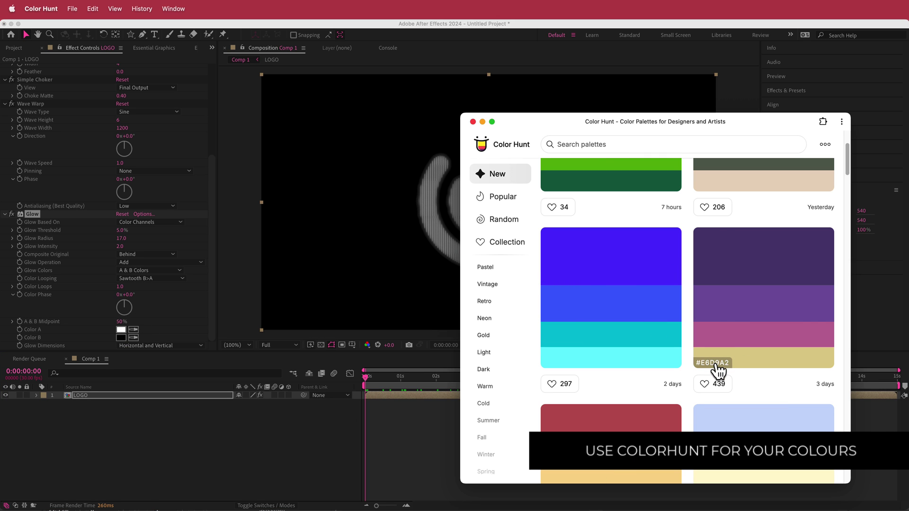
pyautogui.click(719, 370)
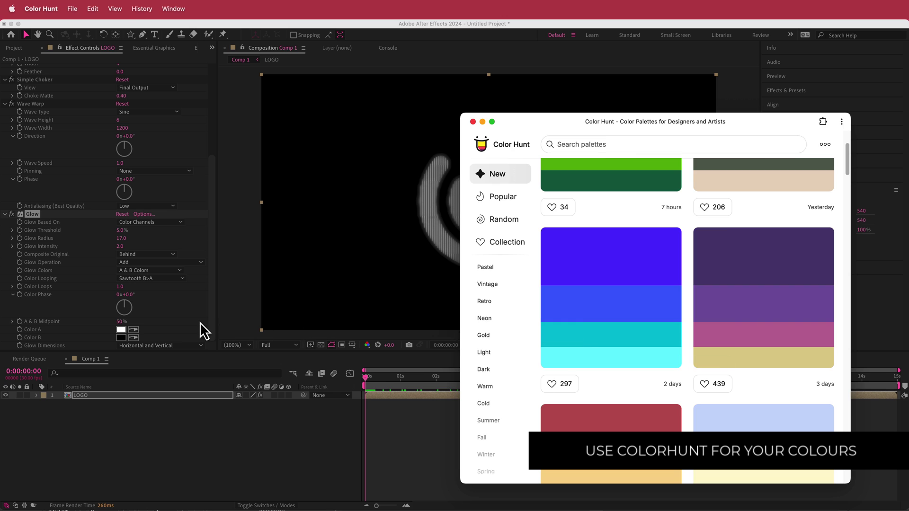
pyautogui.press('super+Tab')
pyautogui.click(120, 330)
pyautogui.press('super+v')
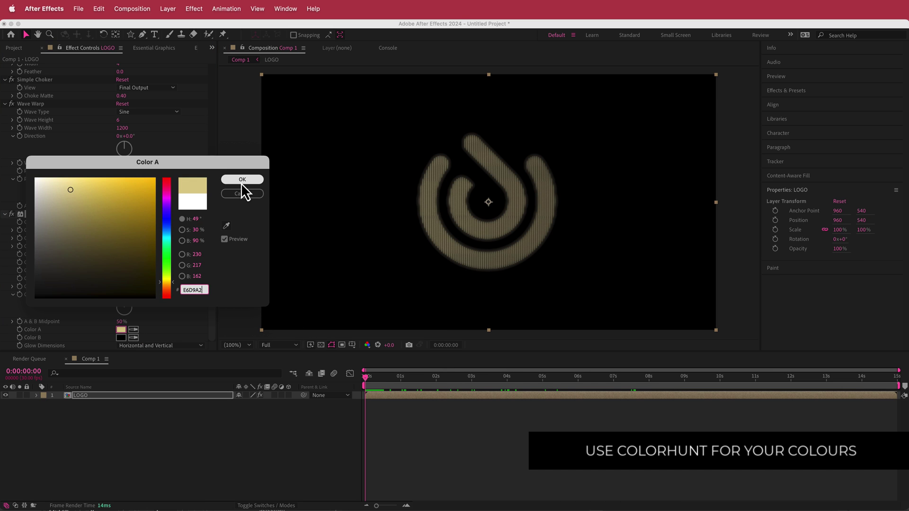
pyautogui.click(242, 179)
pyautogui.click(379, 376)
pyautogui.moveTo(388, 377); pyautogui.dragTo(341, 379)
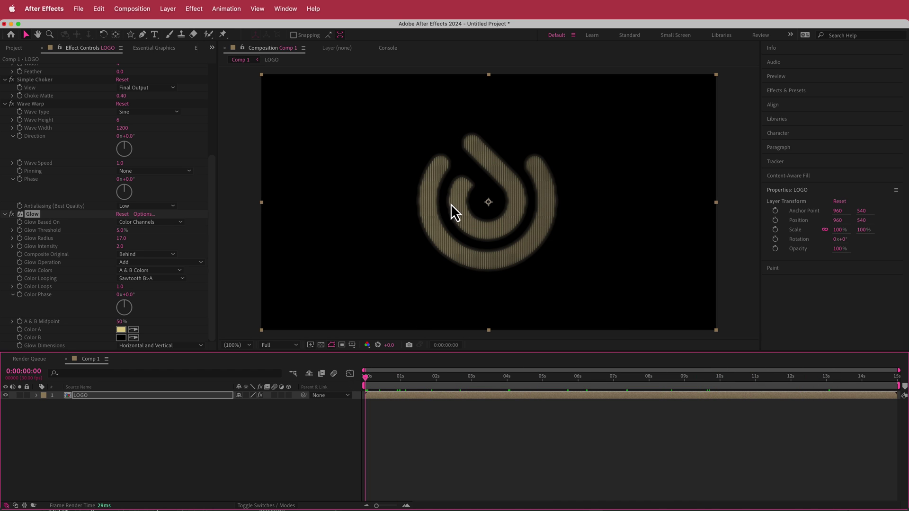
# - Apply Levels (Individual Controls) to the LOGO layer, lower its RGB Input White to about 132.6, and scrub the timeline to preview it
pyautogui.hotkey('ctrl', 'space')
pyautogui.write('in')
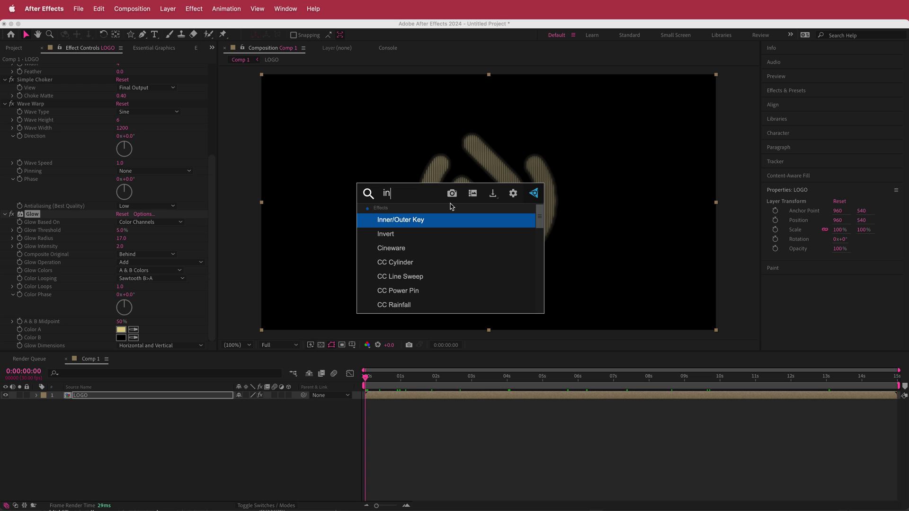
pyautogui.write('d')
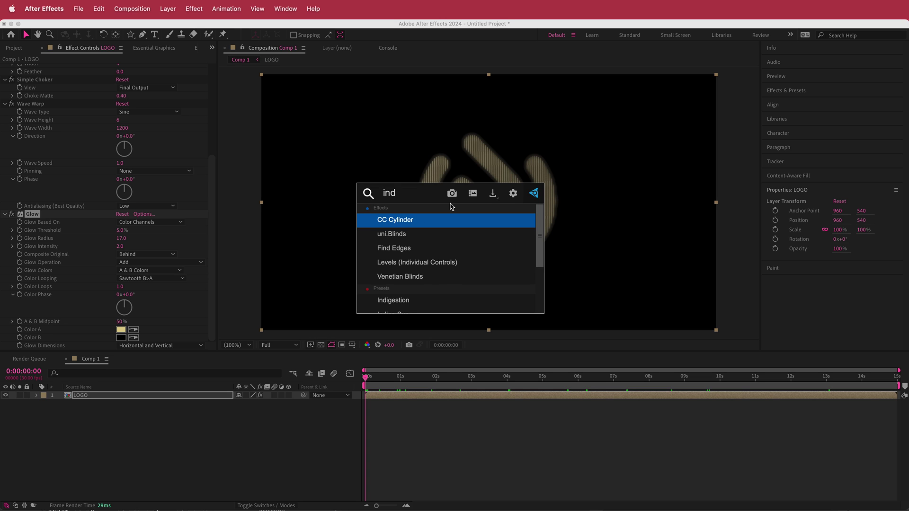
pyautogui.click(447, 264)
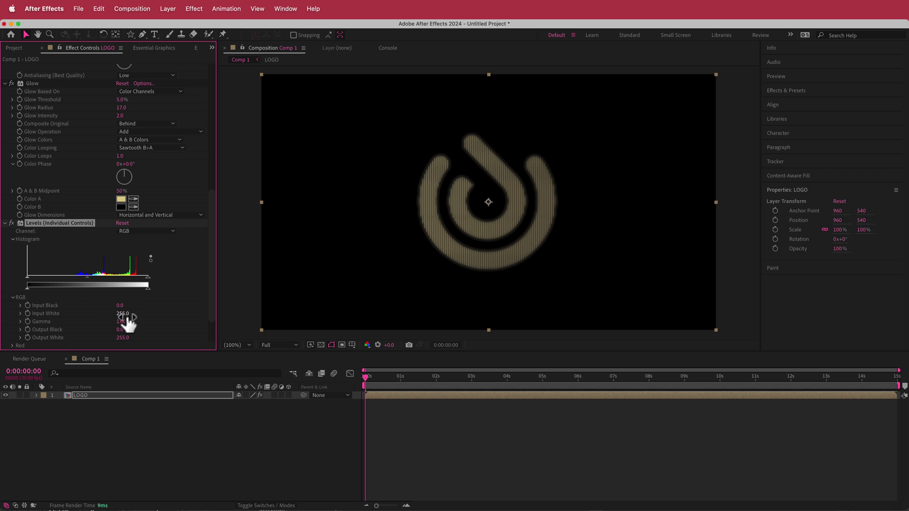
pyautogui.moveTo(122, 315); pyautogui.dragTo(99, 316)
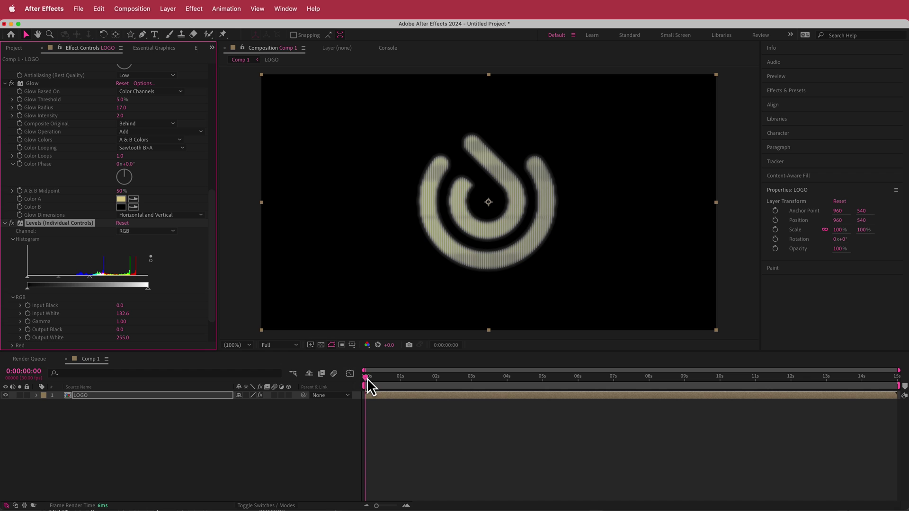
pyautogui.moveTo(367, 378)
pyautogui.mouseDown()
pyautogui.moveTo(530, 376)
pyautogui.moveTo(356, 376)
pyautogui.mouseUp()
# - Raise the Green Input Black of the LOGO layer's Levels to 89.3 and scrub the timeline to preview it
pyautogui.scroll(-3, 214, 247)
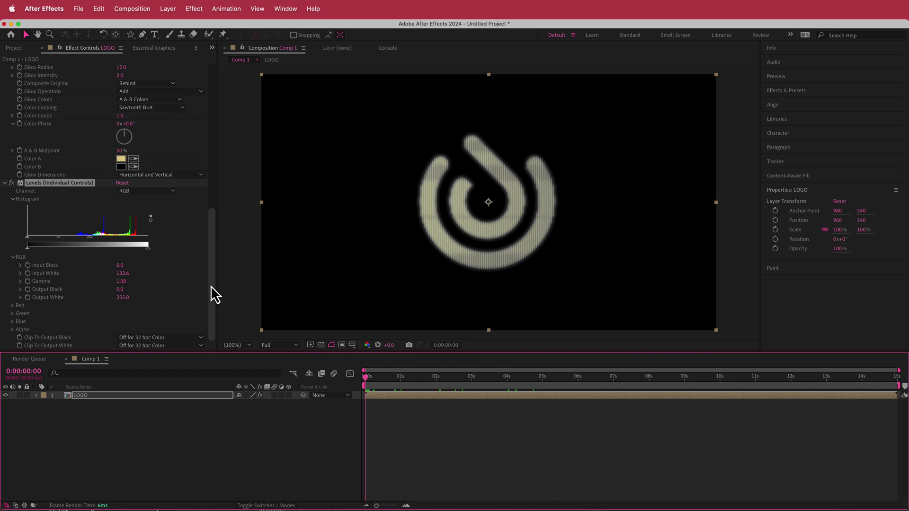
pyautogui.click(13, 314)
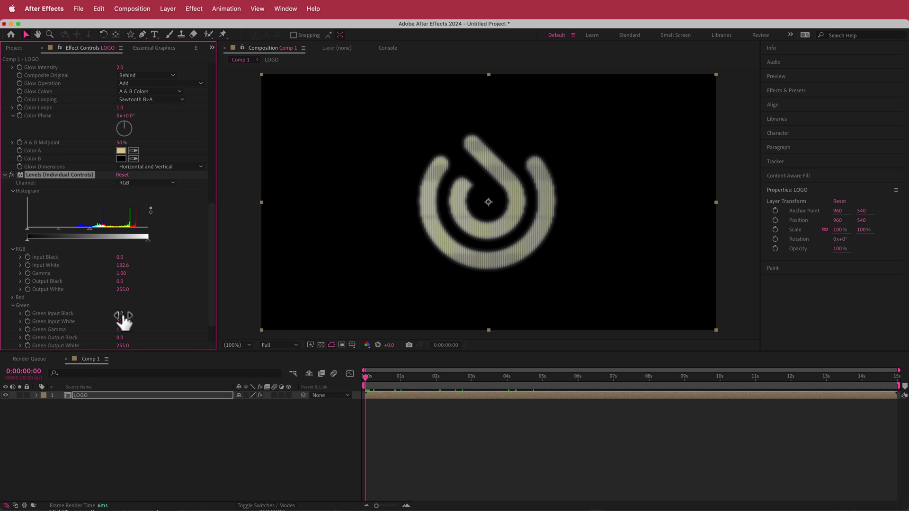
pyautogui.moveTo(121, 314); pyautogui.dragTo(138, 313)
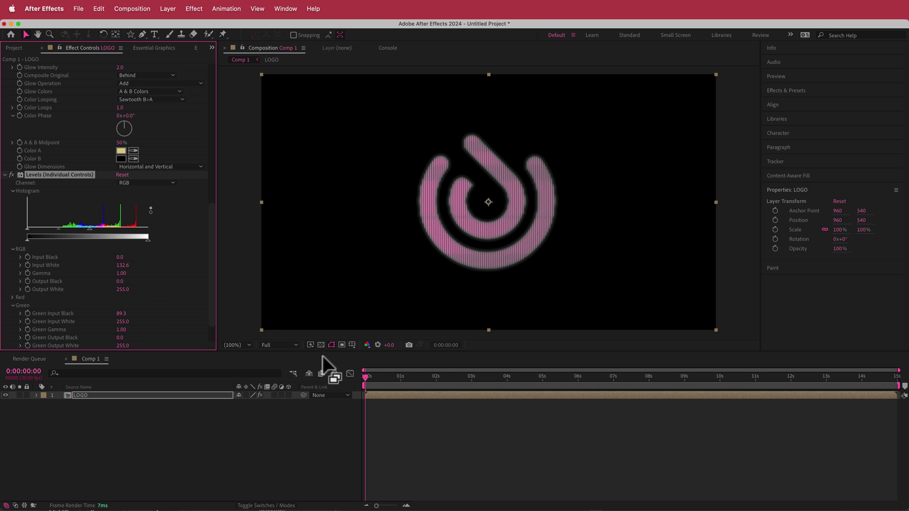
pyautogui.moveTo(366, 378); pyautogui.dragTo(414, 378)
# - Raise the Blue Input Black in Levels to 84.2 and scrub back to the start to check the color
pyautogui.scroll(-3, 211, 296)
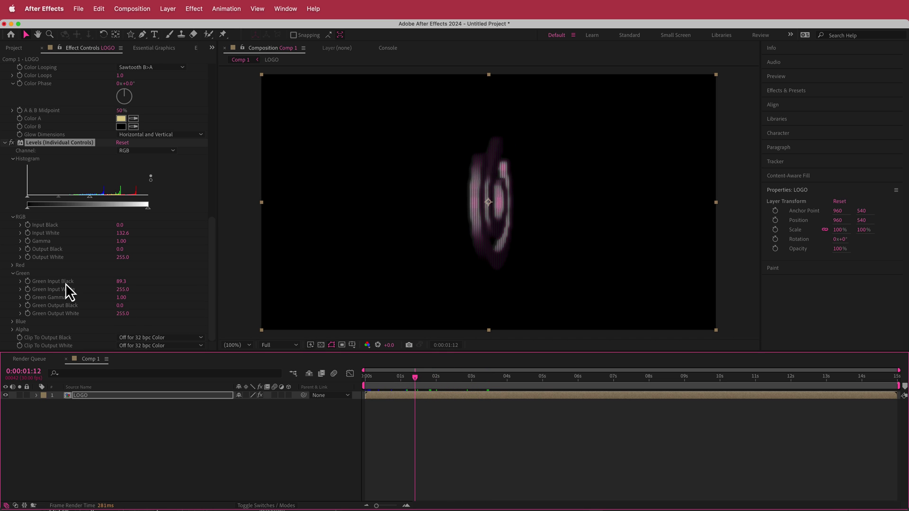
pyautogui.click(12, 322)
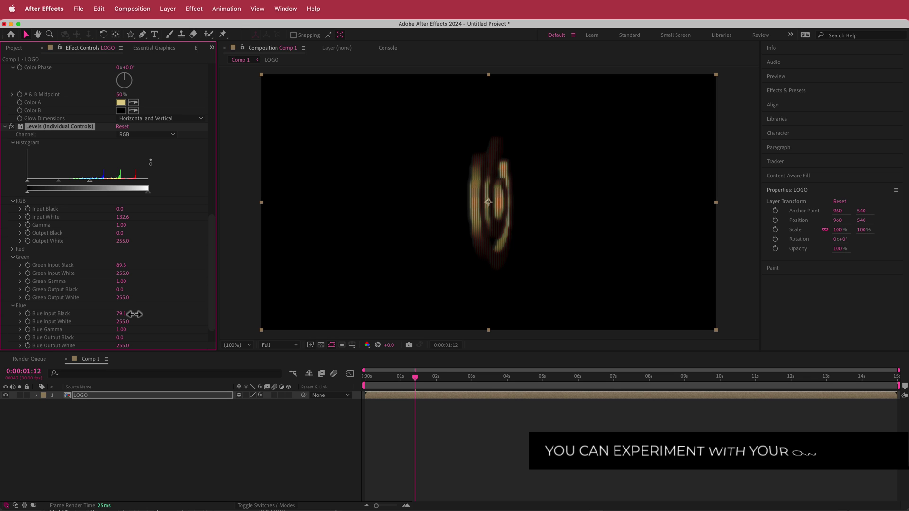
pyautogui.moveTo(429, 379); pyautogui.dragTo(271, 325)
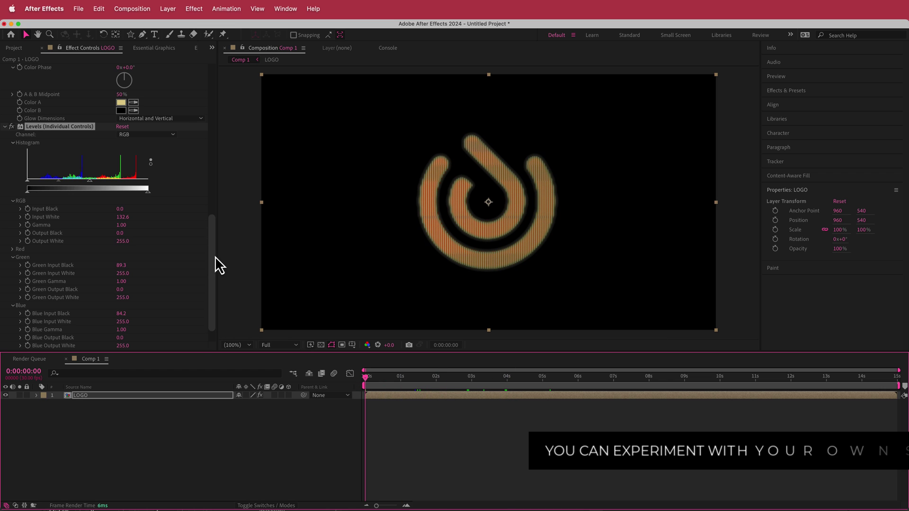
pyautogui.moveTo(215, 256)
pyautogui.mouseDown()
pyautogui.moveTo(211, 288)
pyautogui.moveTo(211, 268)
pyautogui.mouseUp()
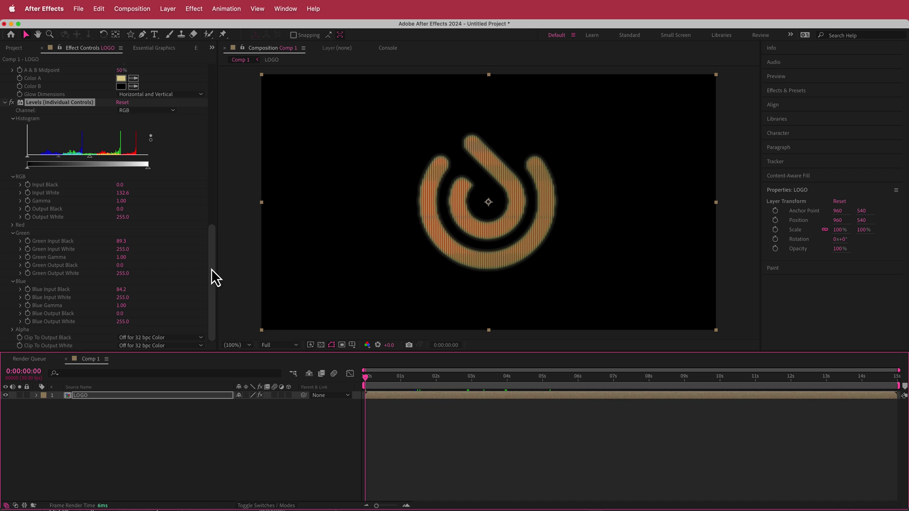
# - Apply Curves to the LOGO layer, raise the RGB curve's shadows and lower its highlights, and preview the spin
pyautogui.hotkey('ctrl', 'space')
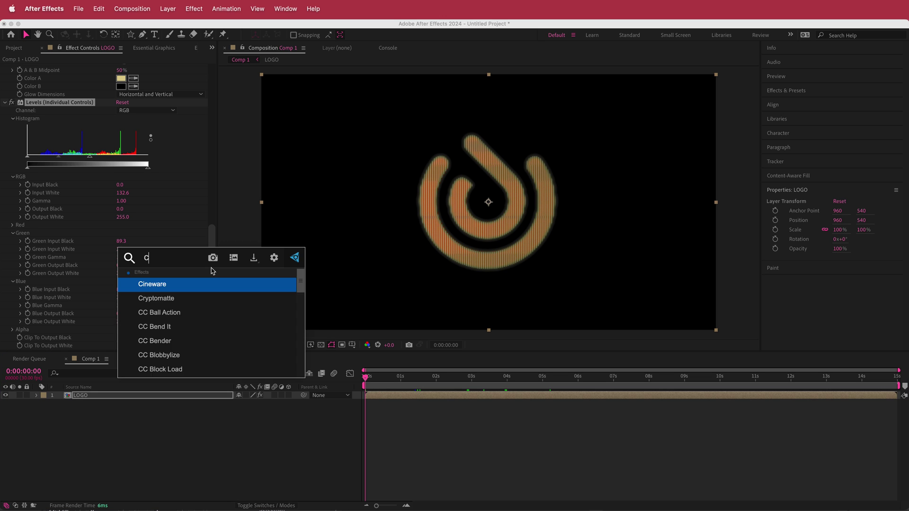
pyautogui.write('curv')
pyautogui.press('Return')
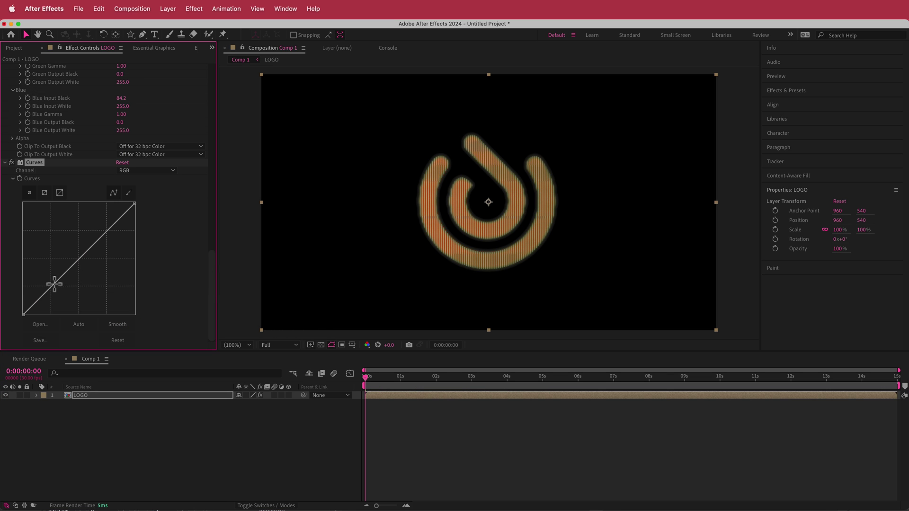
pyautogui.moveTo(52, 284); pyautogui.dragTo(56, 240)
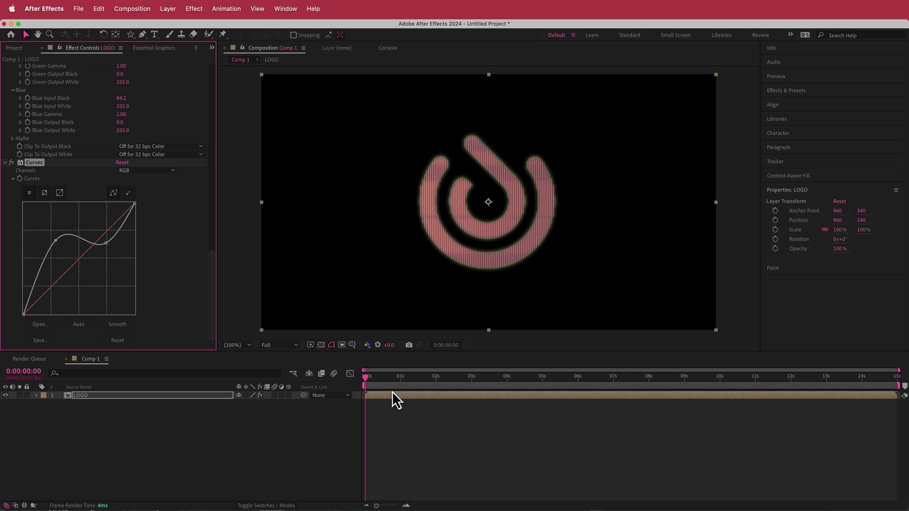
pyautogui.moveTo(367, 379); pyautogui.dragTo(337, 379)
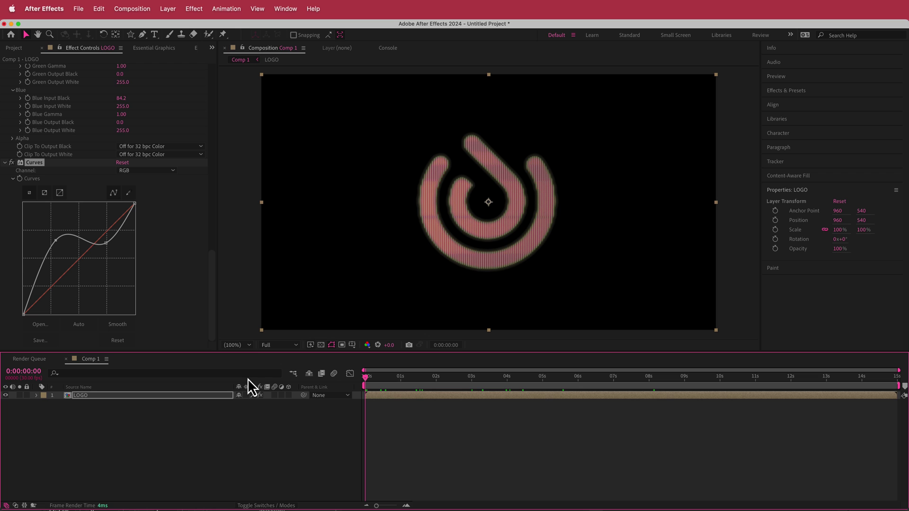
pyautogui.press('space')
pyautogui.click(163, 227)
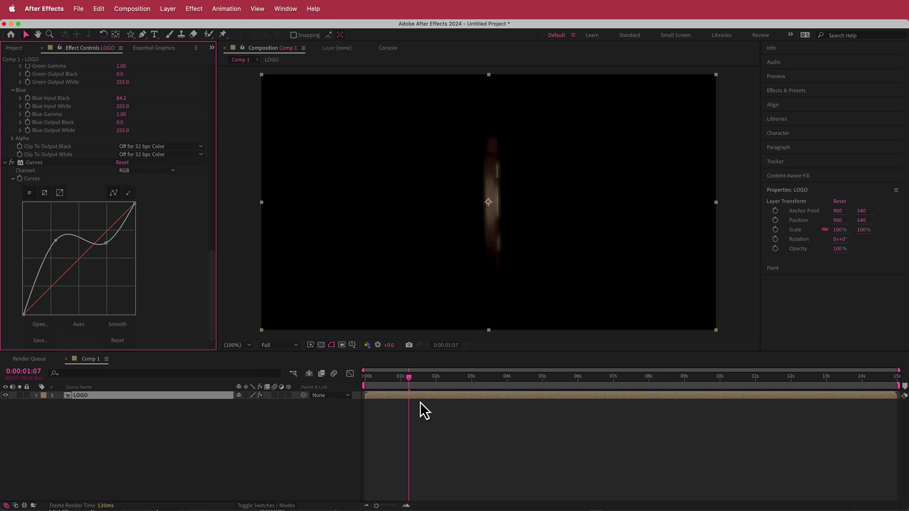
pyautogui.moveTo(410, 379); pyautogui.dragTo(455, 377)
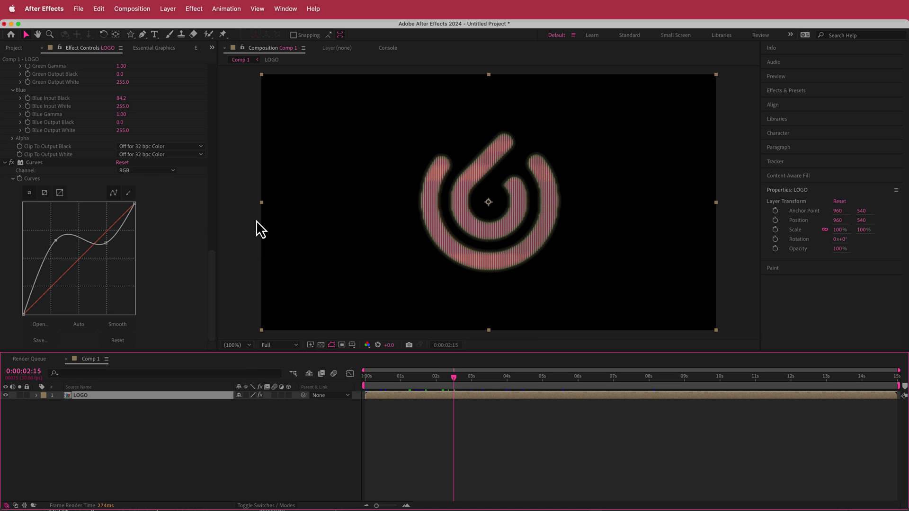
# - Apply a second Glow effect with its default settings to the LOGO layer and scrub the timeline to check it
pyautogui.hotkey('ctrl', 'space')
pyautogui.write('glow')
pyautogui.press('Return')
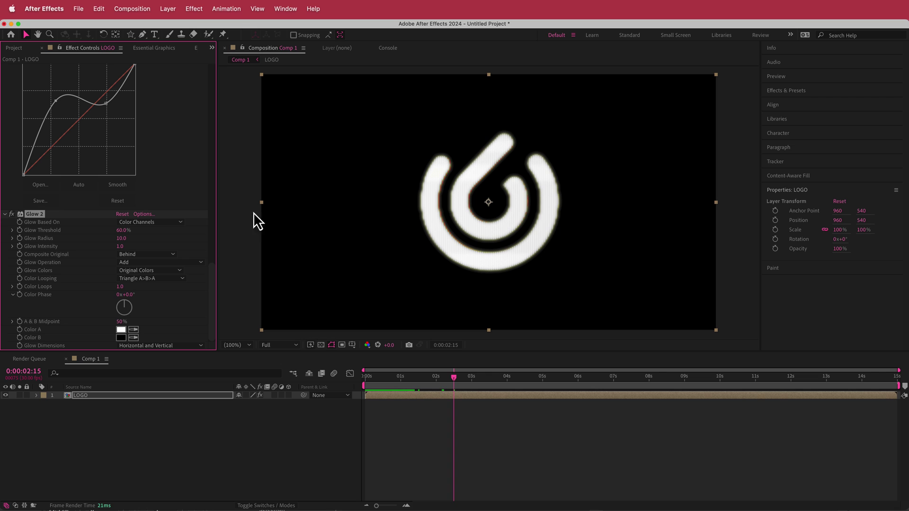
pyautogui.moveTo(456, 377); pyautogui.dragTo(535, 379)
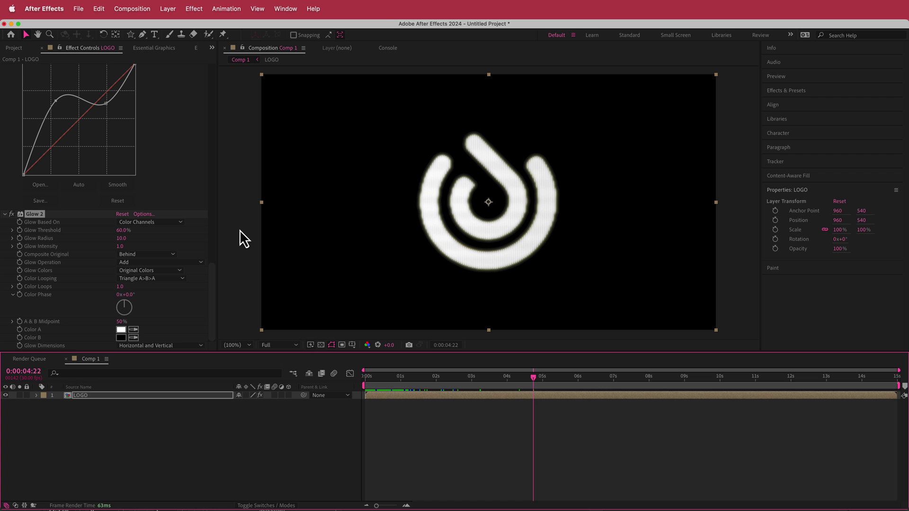
pyautogui.press('super+d')
pyautogui.press('Delete')
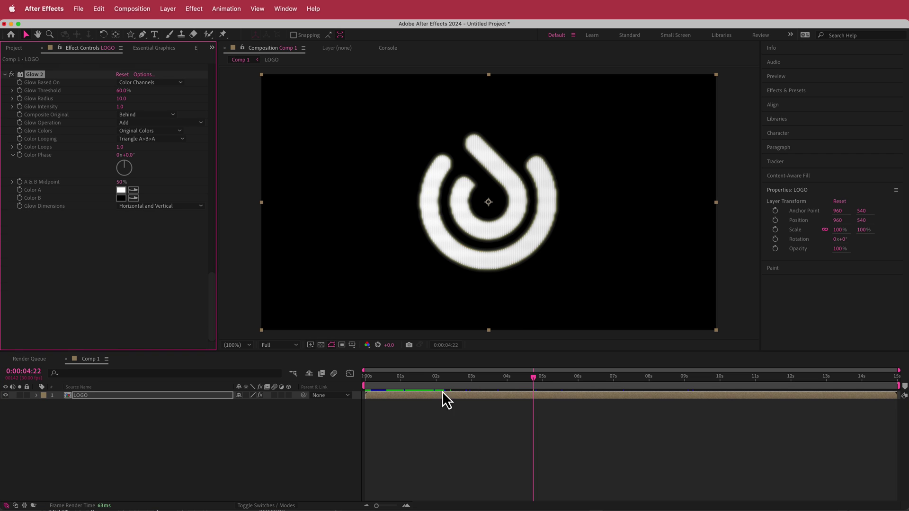
pyautogui.moveTo(544, 379); pyautogui.dragTo(402, 382)
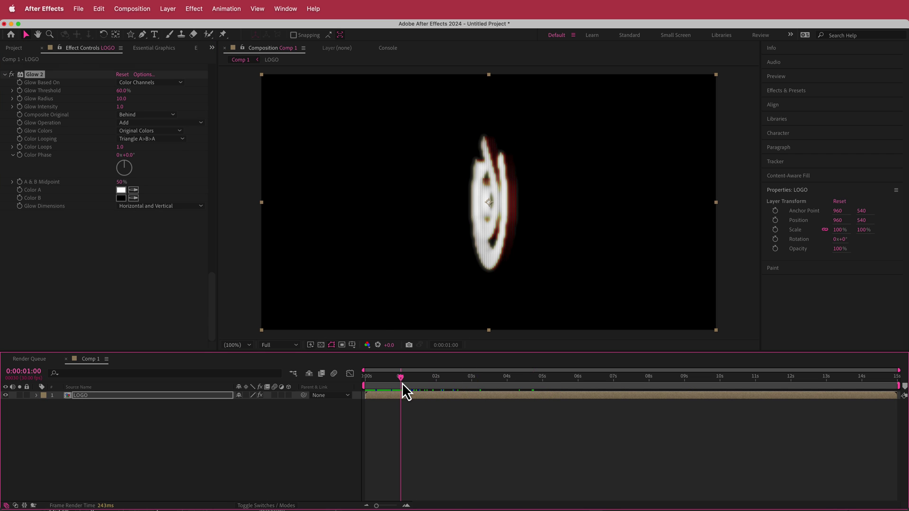
pyautogui.press('Home')
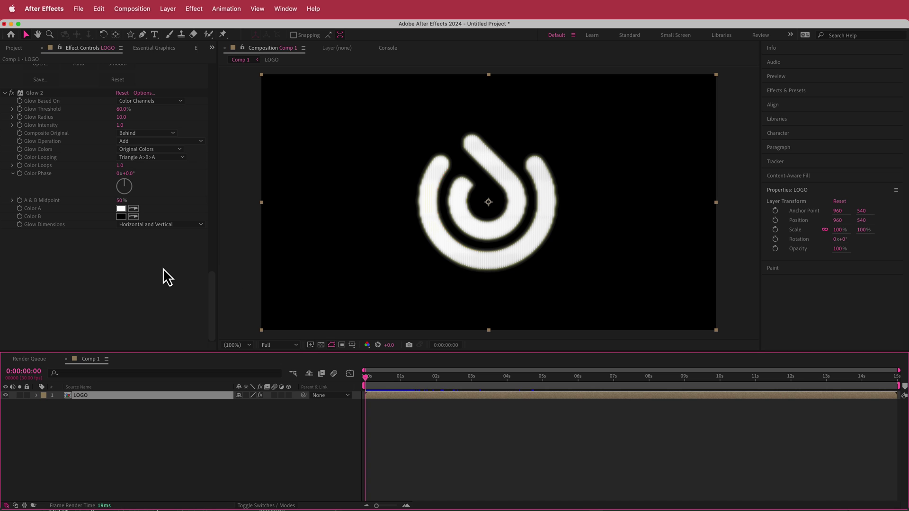
# - Apply Hue/Saturation to the LOGO layer, set its Master Hue to -84°, and scrub to preview the color shift
pyautogui.hotkey('ctrl', 'space')
pyautogui.write('hue')
pyautogui.press('Return')
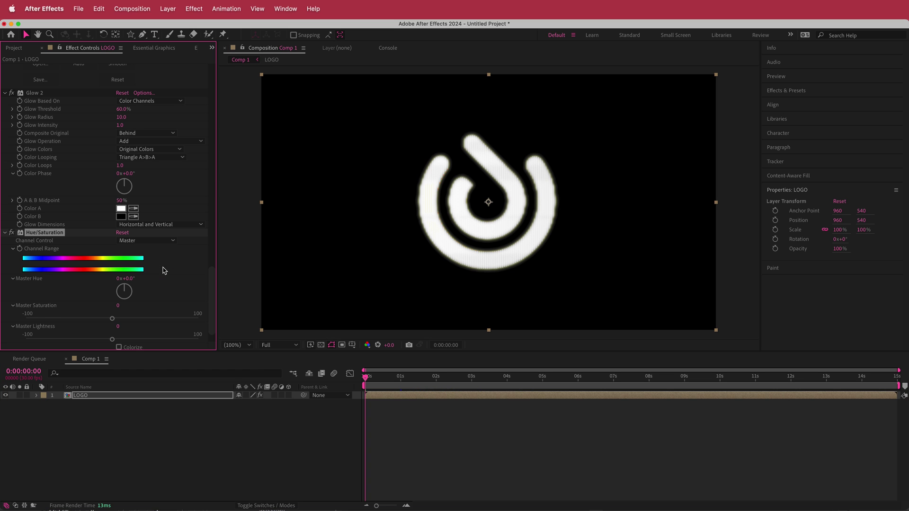
pyautogui.moveTo(365, 379); pyautogui.dragTo(415, 377)
pyautogui.moveTo(123, 292); pyautogui.dragTo(114, 291)
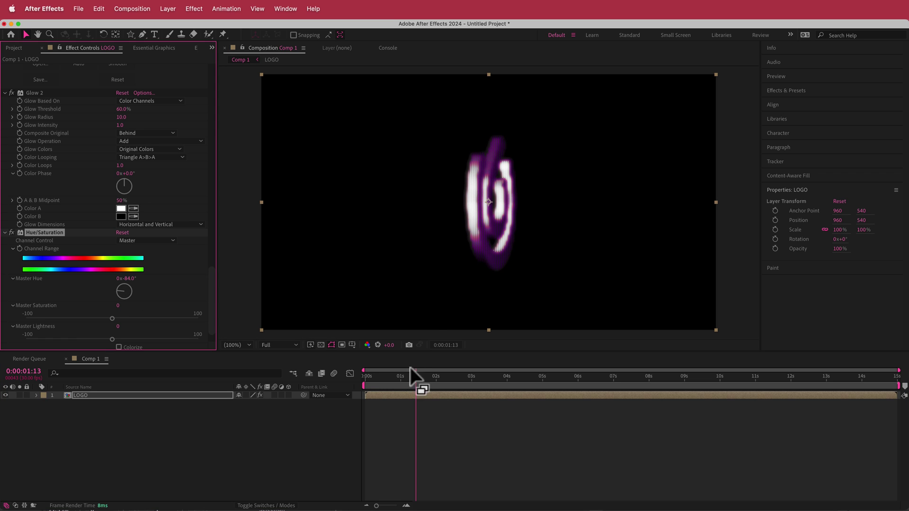
pyautogui.moveTo(415, 377); pyautogui.dragTo(367, 390)
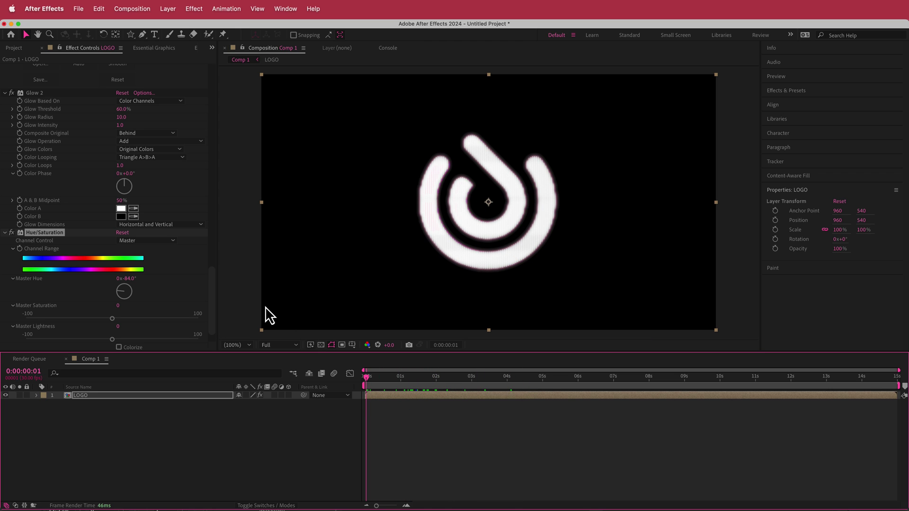
# - Apply Posterize Time to the LOGO layer with a frame rate of 12, scrub through it, and return to the start
pyautogui.hotkey('ctrl', 'space')
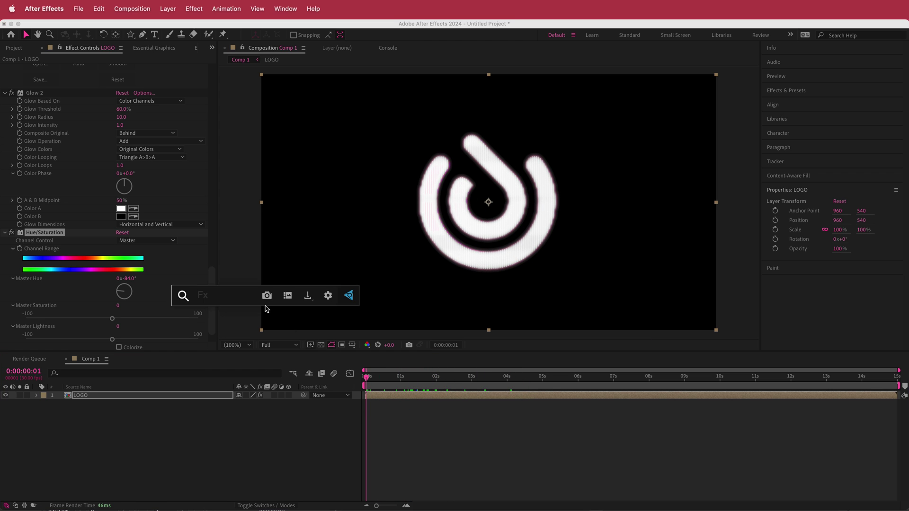
pyautogui.write('pos')
pyautogui.press('Return')
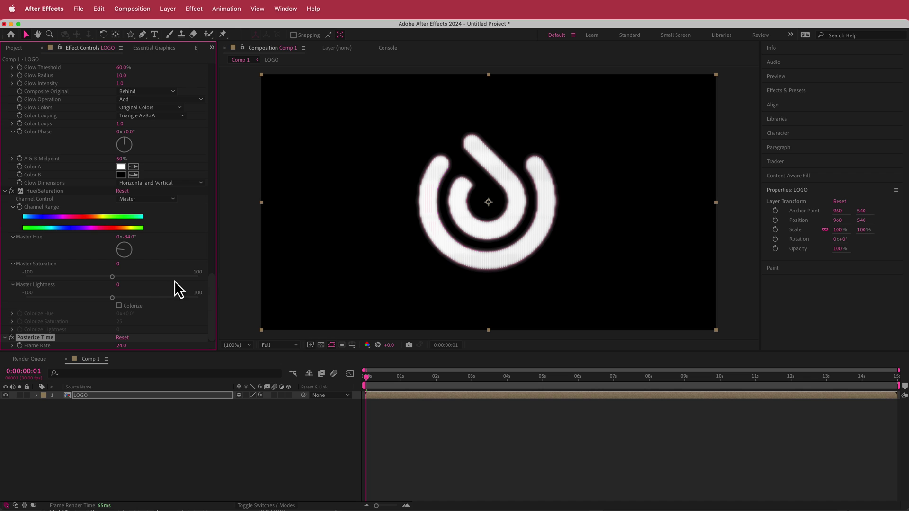
pyautogui.write('12')
pyautogui.press('Return')
pyautogui.moveTo(366, 377); pyautogui.dragTo(578, 379)
pyautogui.press('Home')
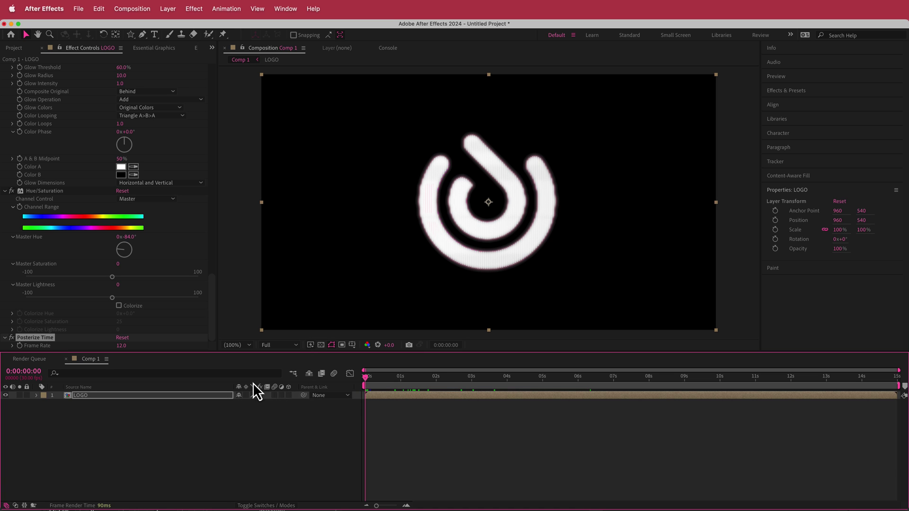
# - Create a black 1920 x 1080 px solid named BG and place it below the LOGO layer
pyautogui.rightClick(167, 406)
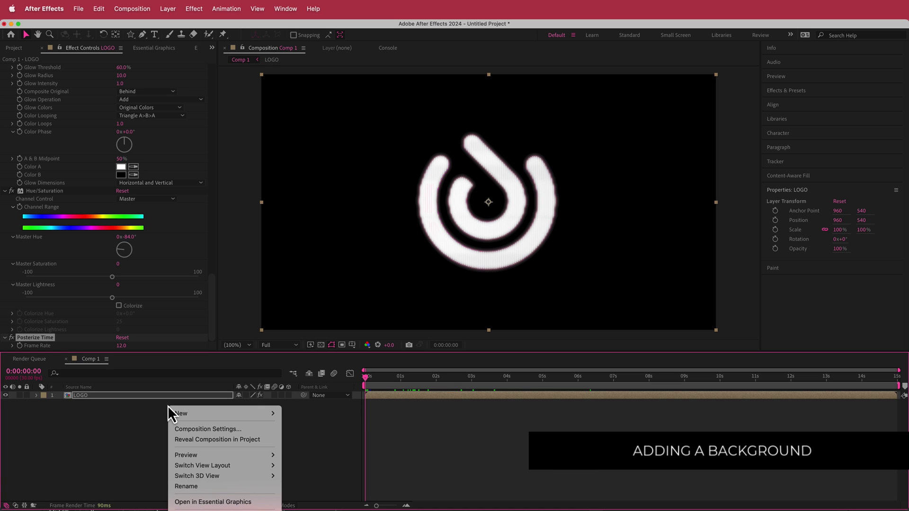
pyautogui.moveTo(206, 409)
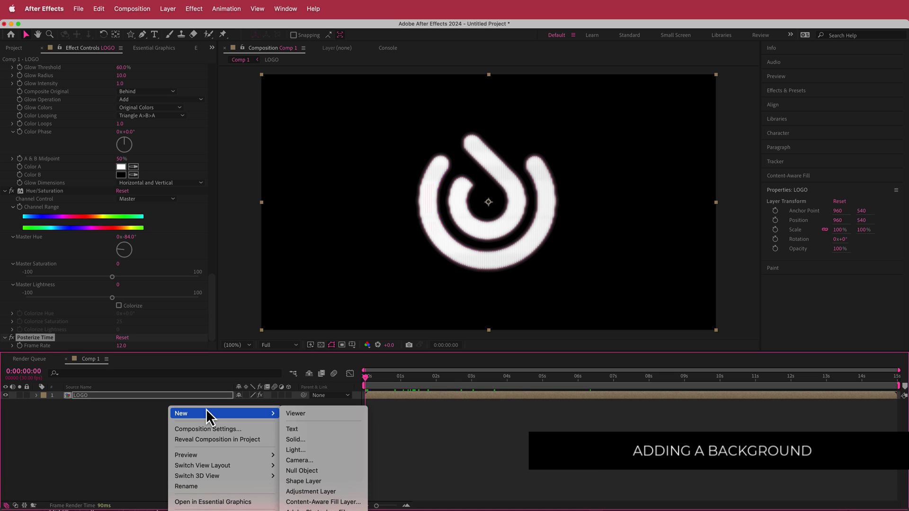
pyautogui.click(331, 439)
pyautogui.write('BG')
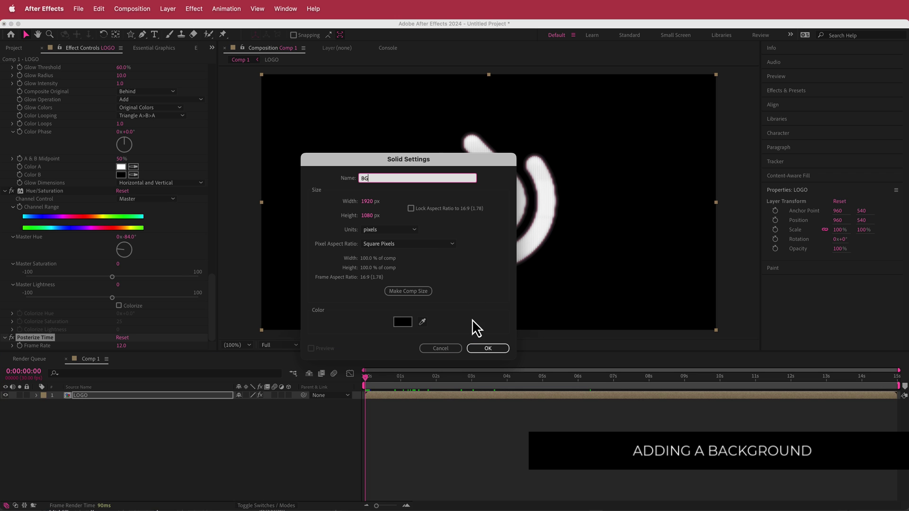
pyautogui.click(477, 349)
pyautogui.moveTo(123, 398); pyautogui.dragTo(122, 410)
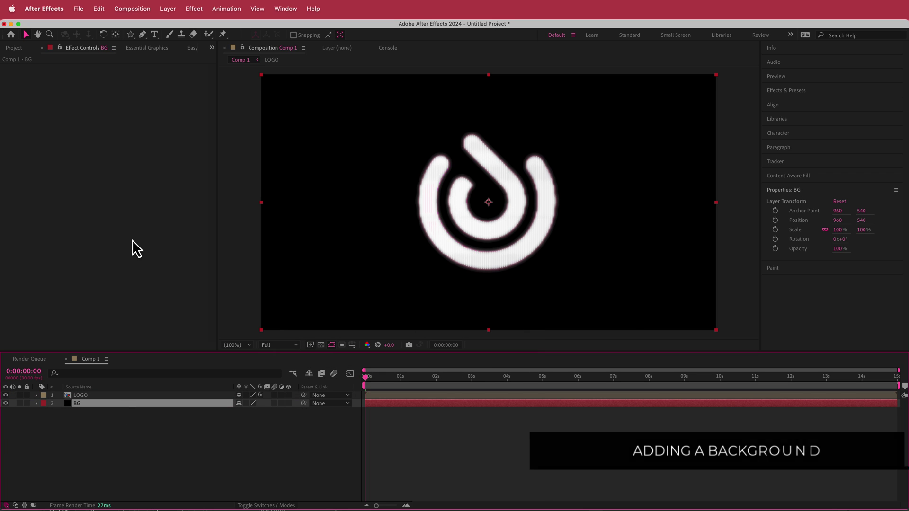
# - Apply the standard Gradient Ramp effect to the BG layer
pyautogui.hotkey('ctrl', 'space')
pyautogui.write('ram')
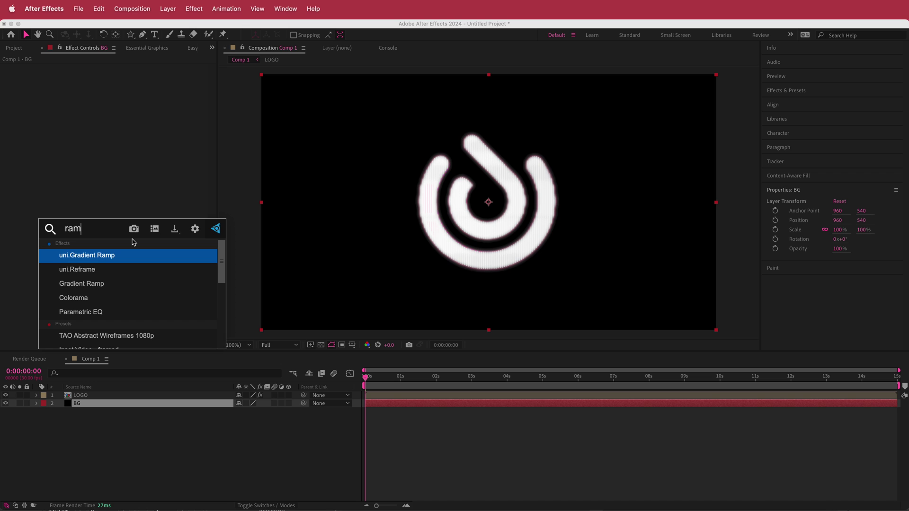
pyautogui.press('Down')
pyautogui.press('Down')
pyautogui.press('Return')
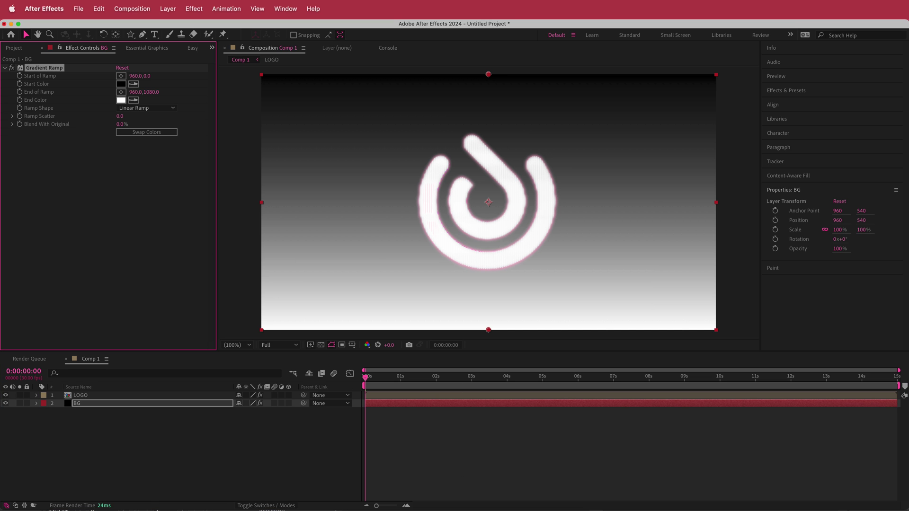
# - Copy the dark purple swatch from Color Hunt and set it as the Gradient Ramp's End Color in After Effects
pyautogui.press('super+Tab')
pyautogui.click(714, 287)
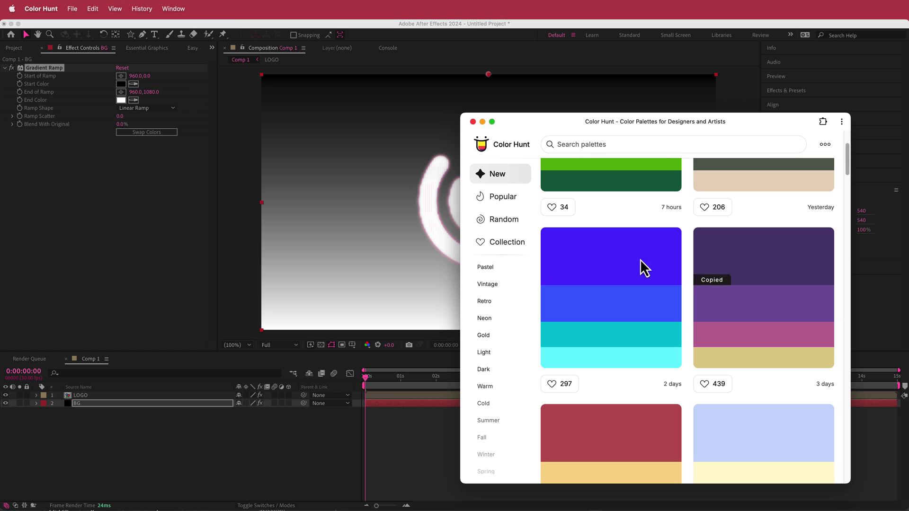
pyautogui.press('super+Tab')
pyautogui.click(121, 100)
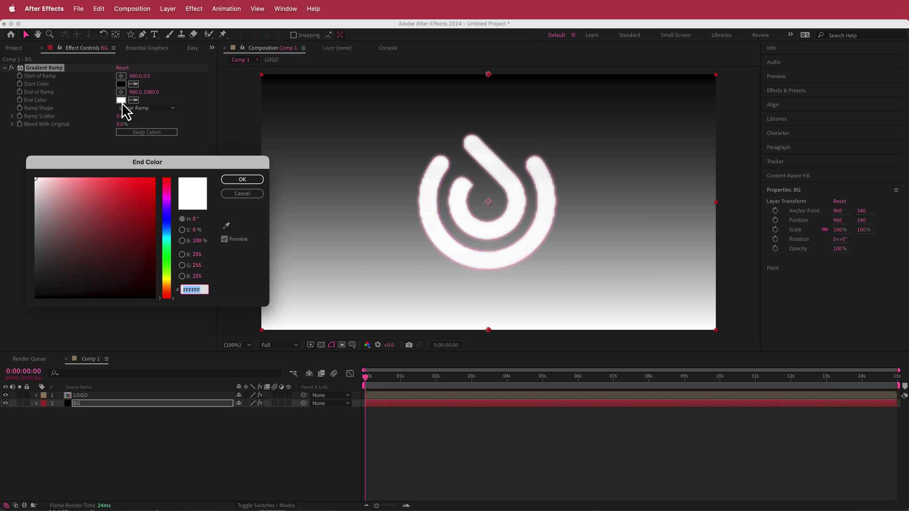
pyautogui.press('super+v')
pyautogui.click(243, 179)
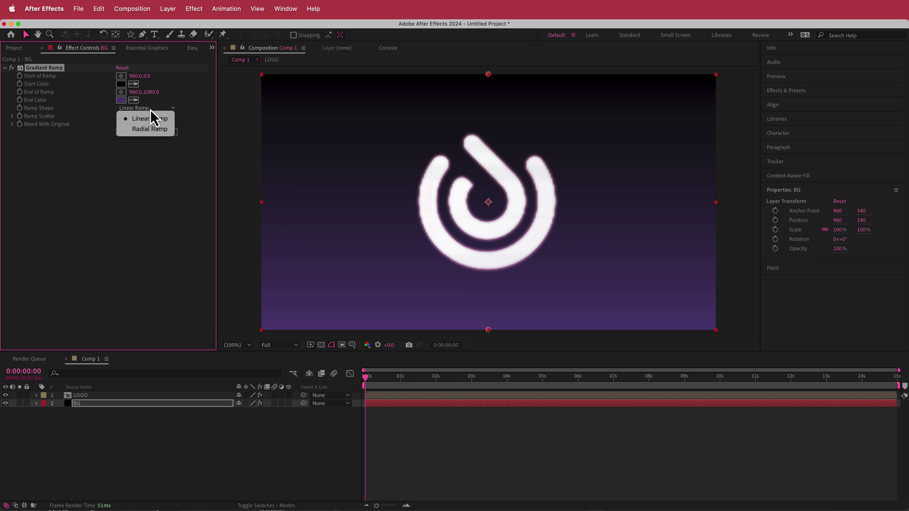
# - Set the BG gradient's shape to Radial Ramp and swap its start and end colors
pyautogui.click(154, 130)
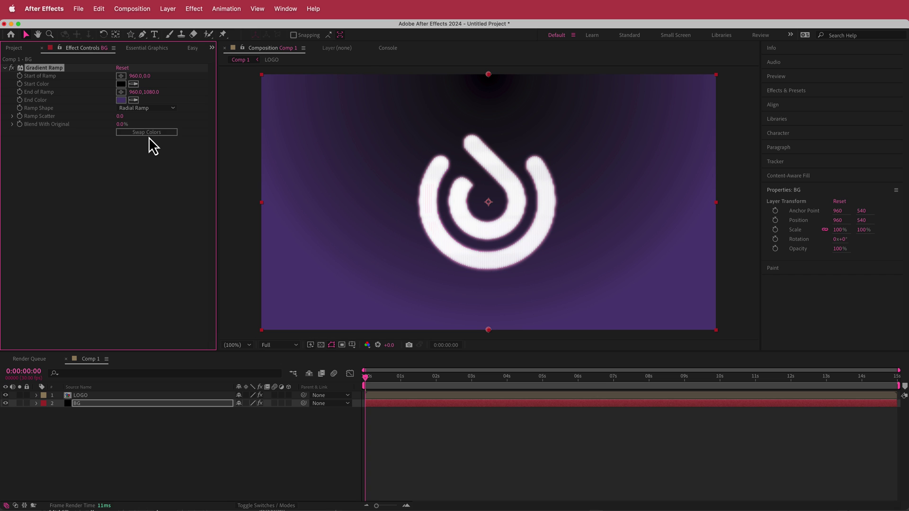
pyautogui.click(146, 135)
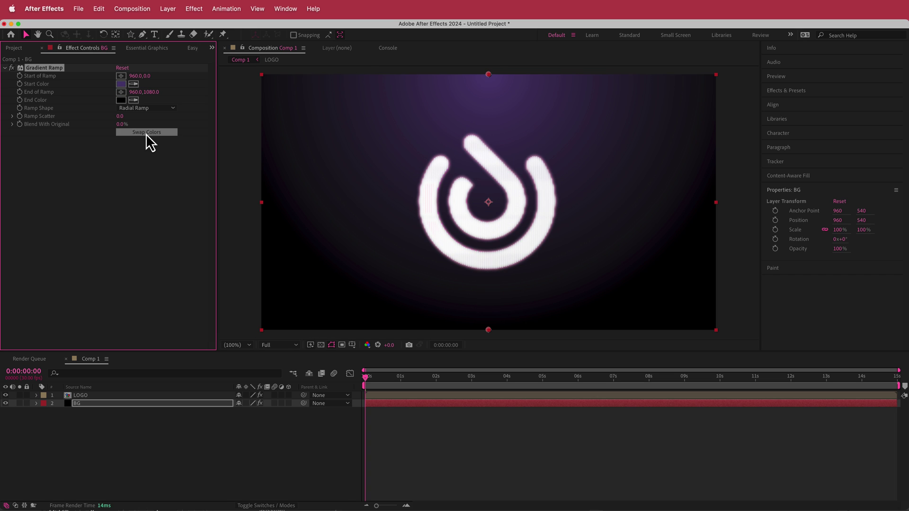
# - Place the BG gradient's start at about 962, 538 and its end at about 134, 976, with Blend With Original at 25%
pyautogui.click(121, 75)
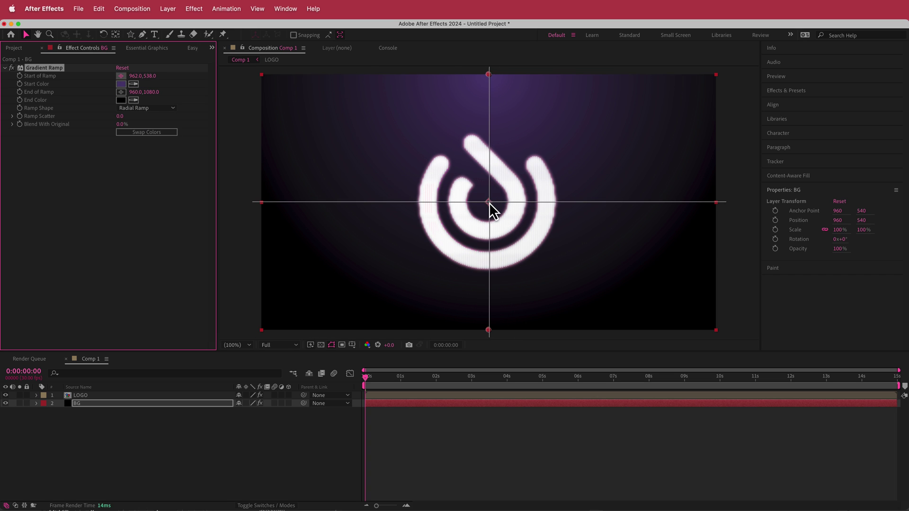
pyautogui.click(489, 201)
pyautogui.click(121, 92)
pyautogui.click(317, 274)
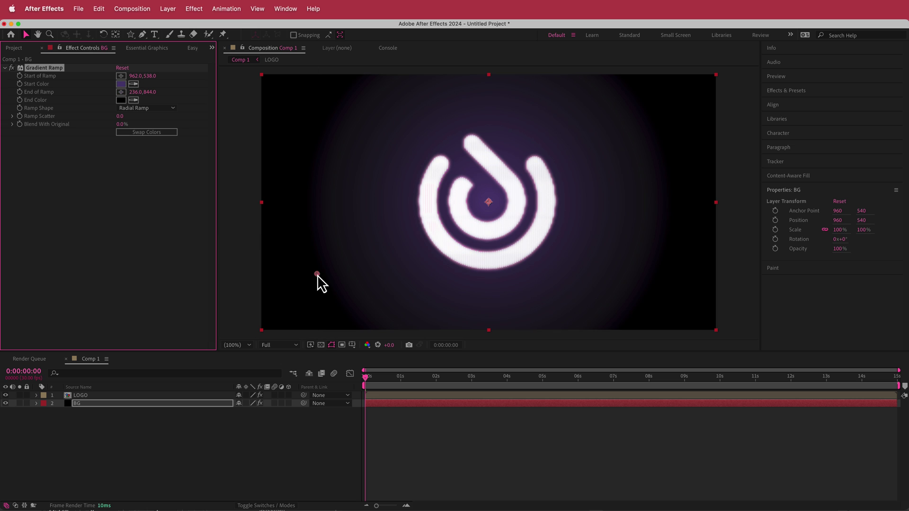
pyautogui.moveTo(317, 275); pyautogui.dragTo(293, 305)
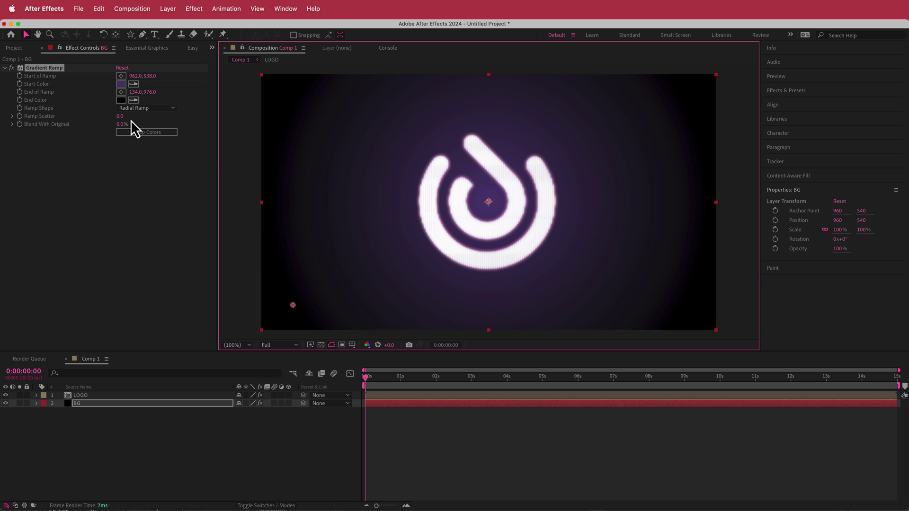
pyautogui.moveTo(121, 125); pyautogui.dragTo(126, 125)
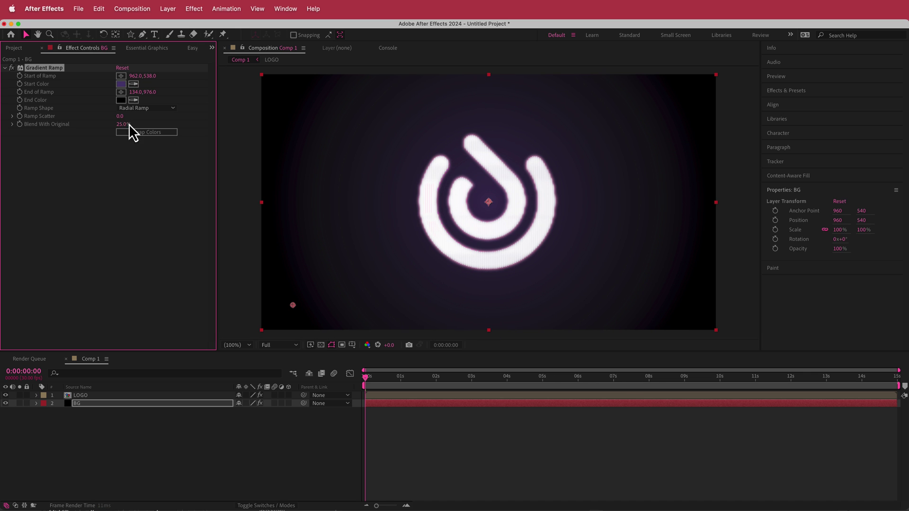
pyautogui.moveTo(370, 376); pyautogui.dragTo(288, 392)
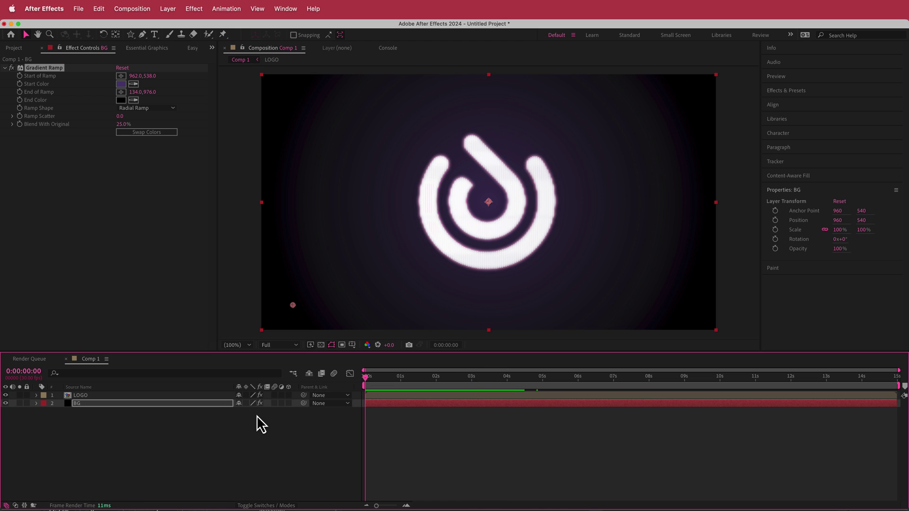
# - Create an adjustment layer in Comp 1 and place it above the LOGO layer
pyautogui.rightClick(268, 395)
pyautogui.moveTo(290, 403)
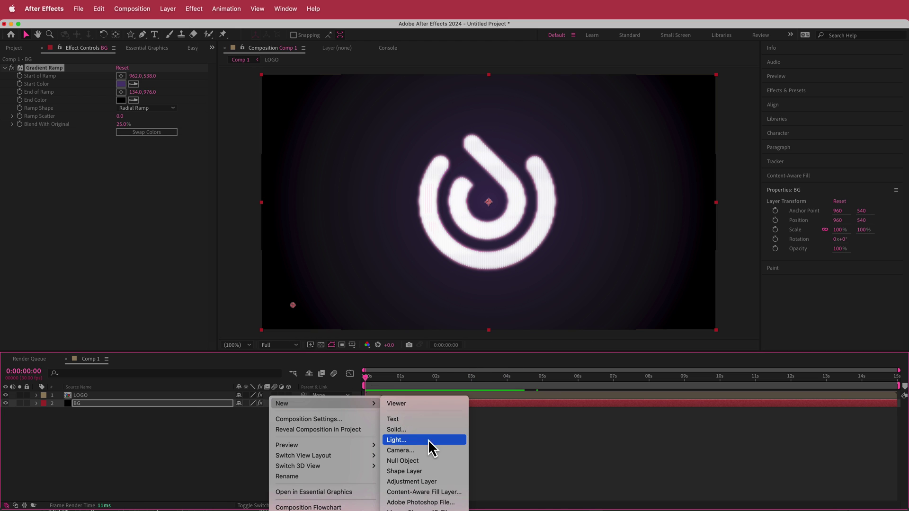
pyautogui.click(432, 480)
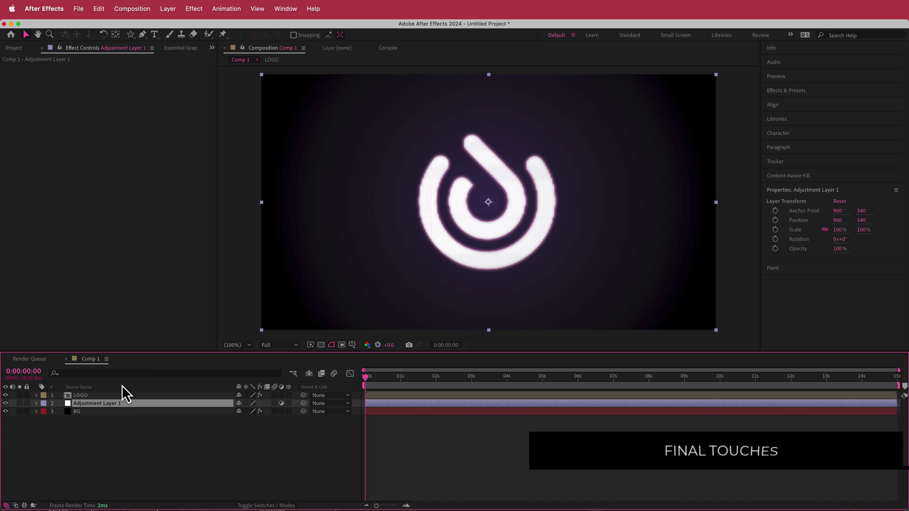
pyautogui.moveTo(104, 407); pyautogui.dragTo(102, 394)
# - Apply the Noise effect to the adjustment layer with an amount of 15%, and check it at several points in the animation
pyautogui.hotkey('ctrl', 'space')
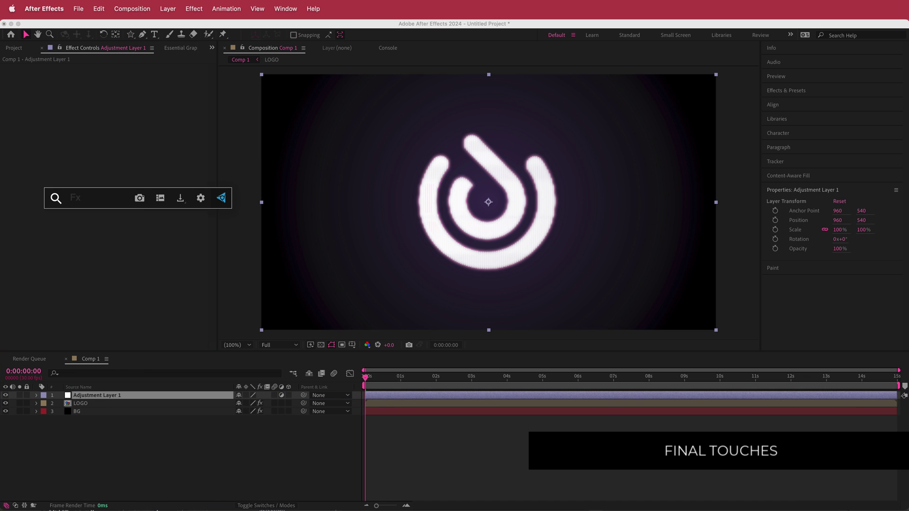
pyautogui.write('noi')
pyautogui.press('Down')
pyautogui.press('Down')
pyautogui.press('Down')
pyautogui.press('Return')
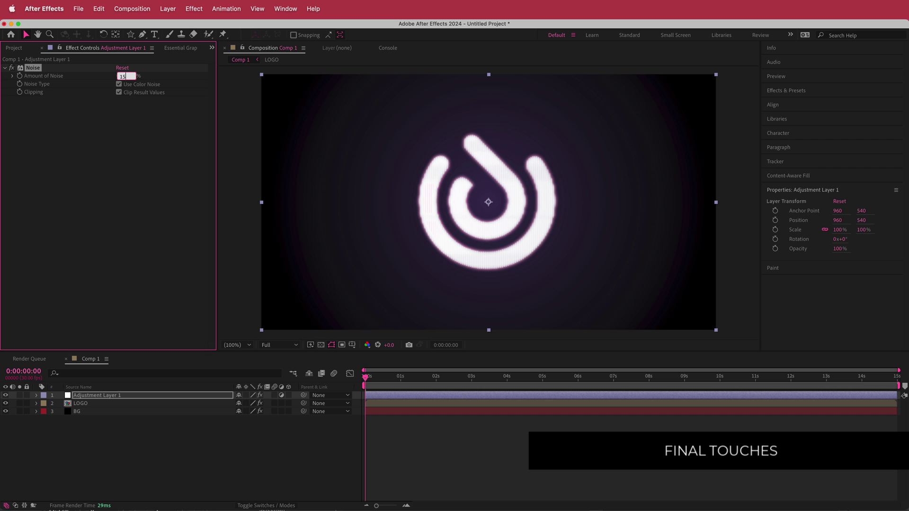
pyautogui.moveTo(367, 379); pyautogui.dragTo(431, 383)
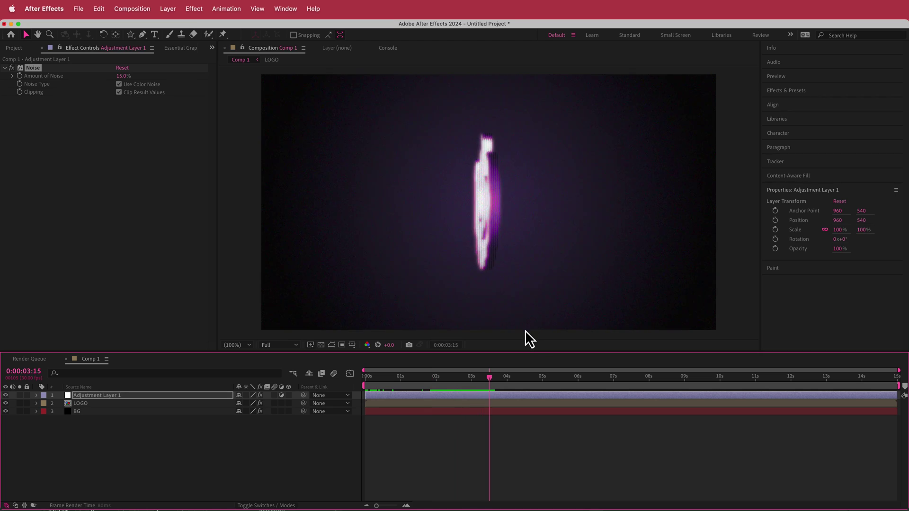
pyautogui.moveTo(489, 384); pyautogui.dragTo(364, 385)
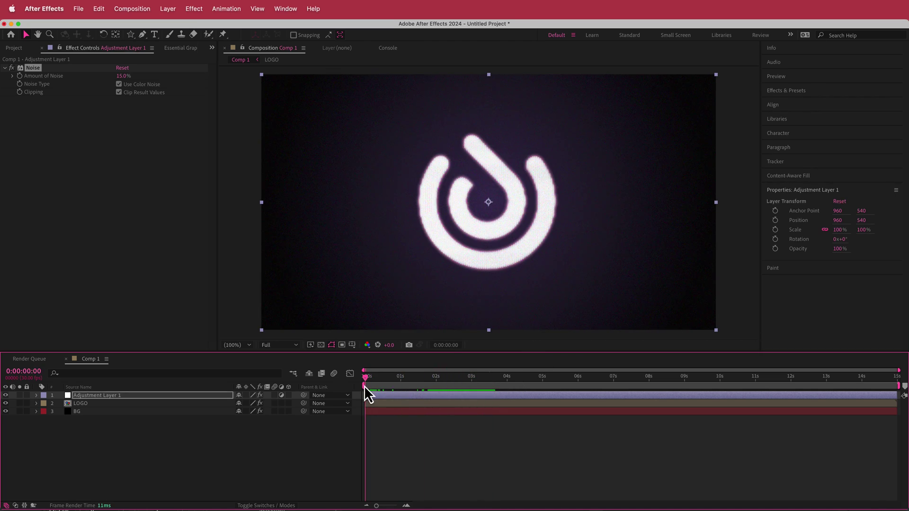
# - Set the Width of both Venetian Blinds effects on the LOGO layer to 6 and preview the spinning logo
pyautogui.click(92, 403)
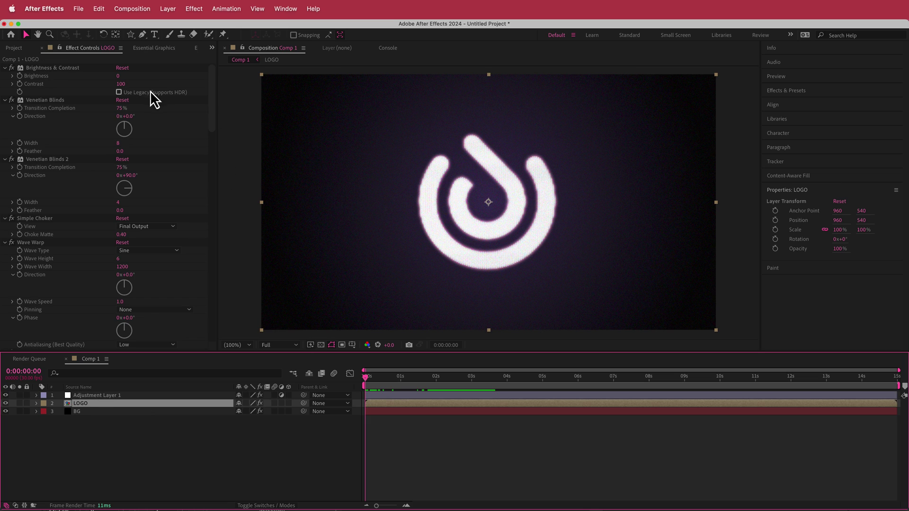
pyautogui.moveTo(119, 143); pyautogui.dragTo(125, 145)
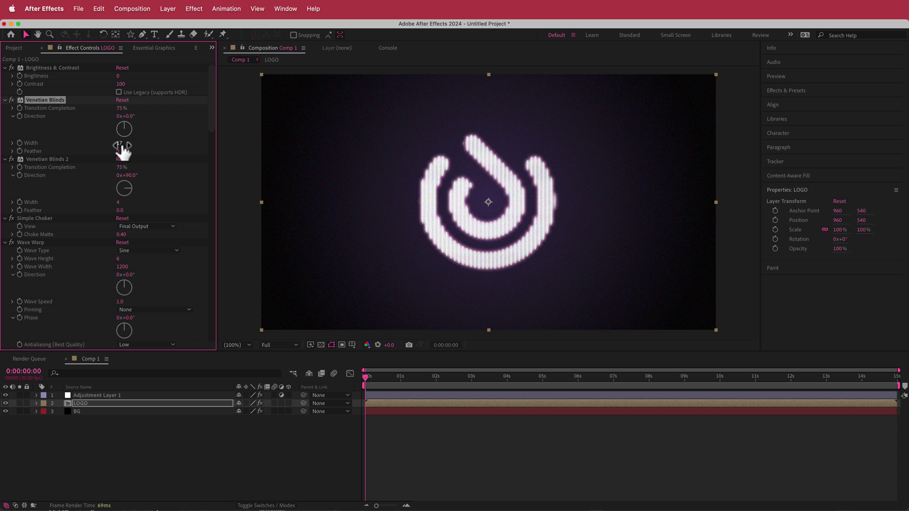
pyautogui.click(122, 144)
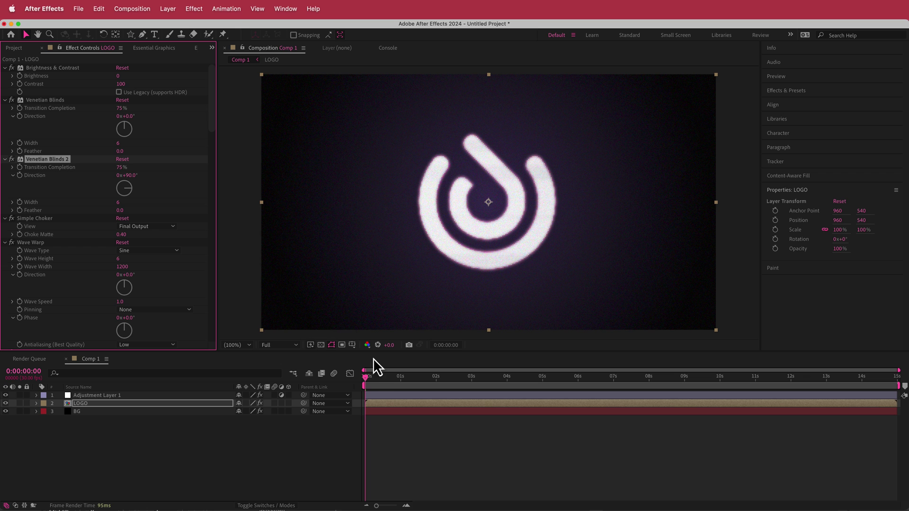
pyautogui.moveTo(367, 377)
pyautogui.mouseDown()
pyautogui.moveTo(513, 377)
pyautogui.moveTo(376, 376)
pyautogui.mouseUp()
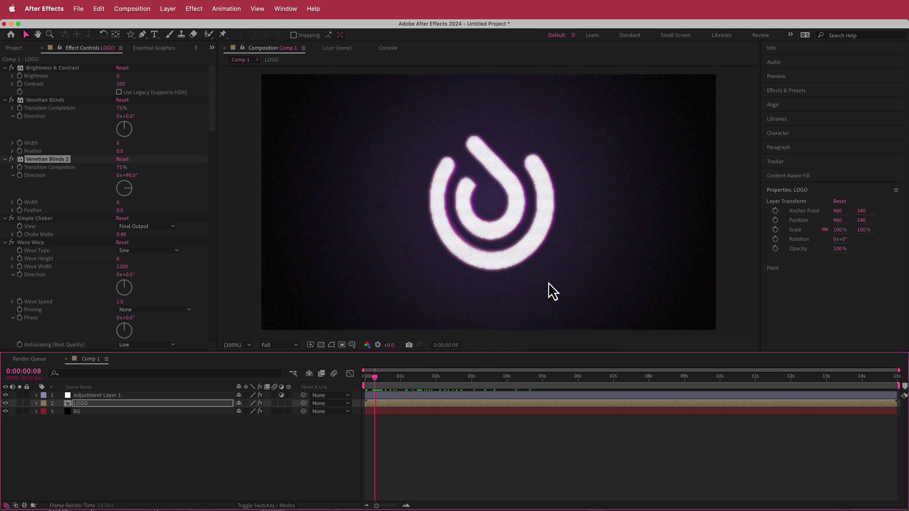
pyautogui.press('Home')
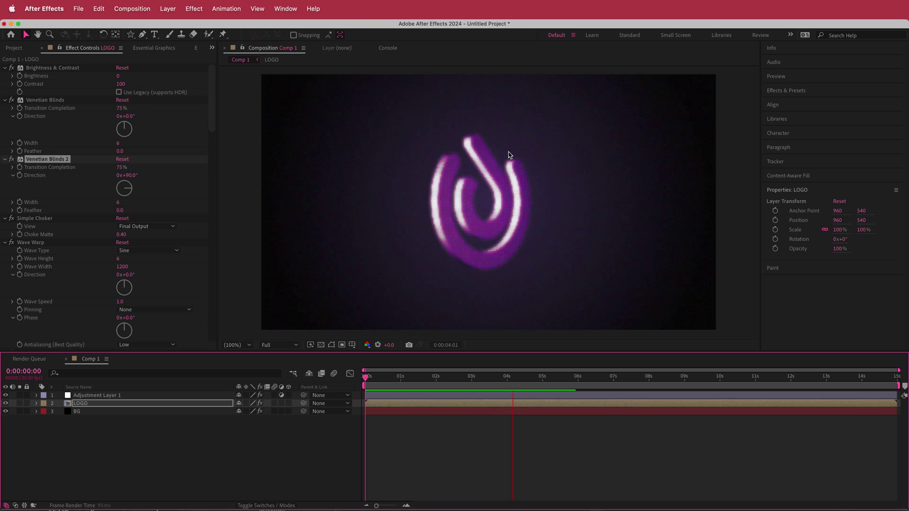
pyautogui.moveTo(516, 376)
pyautogui.mouseDown()
pyautogui.moveTo(401, 384)
pyautogui.moveTo(502, 385)
pyautogui.mouseUp()
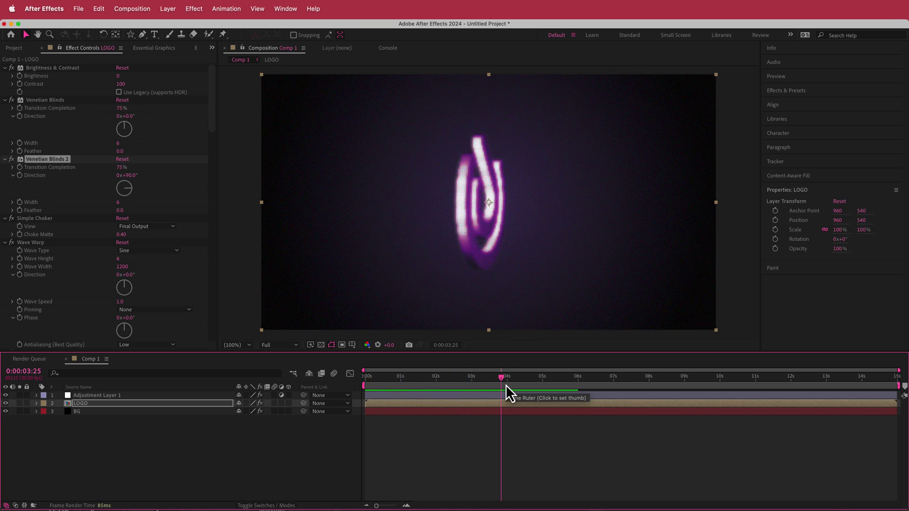